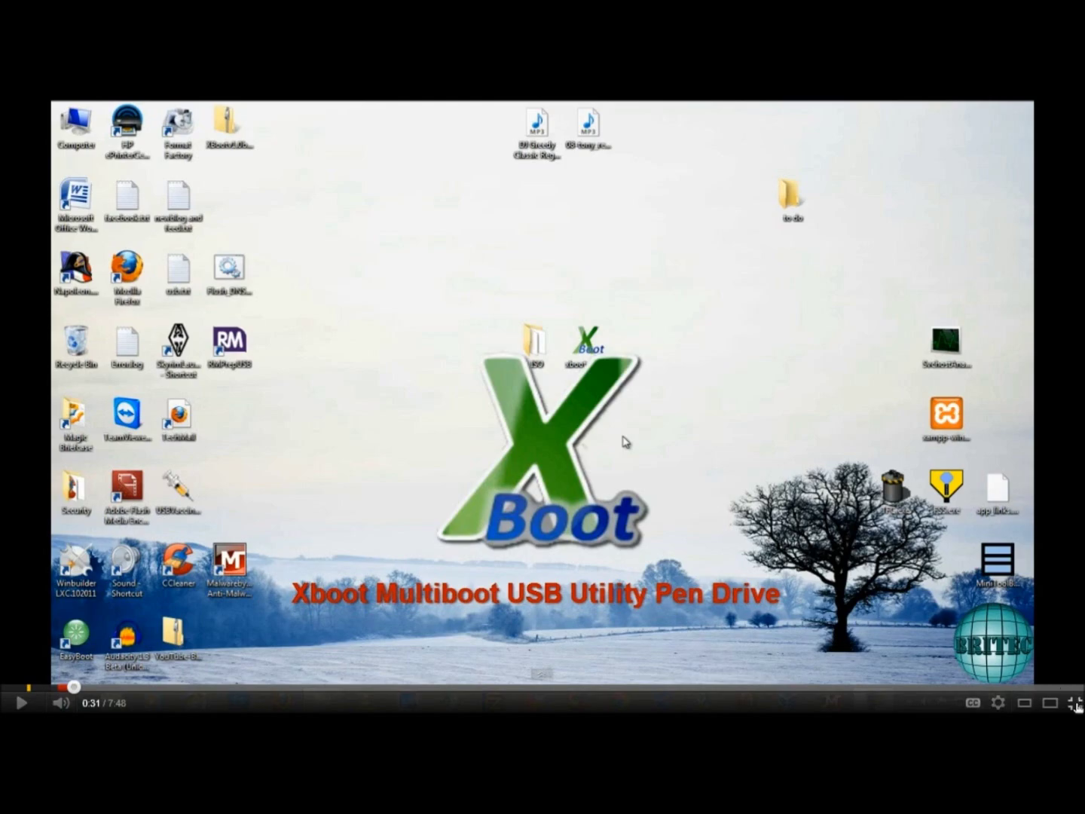
Step: Exit fullscreen on the XBoot Multiboot USB video and switch to the XBoot download page
click(1074, 702)
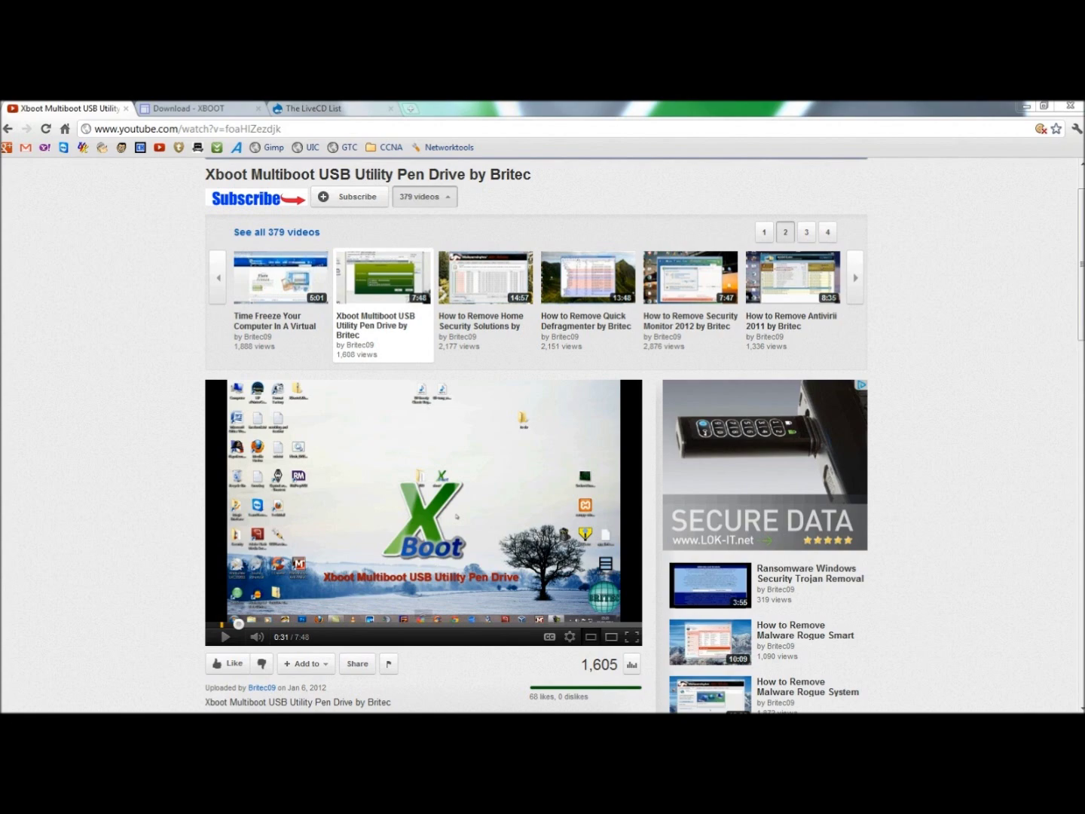
click(217, 113)
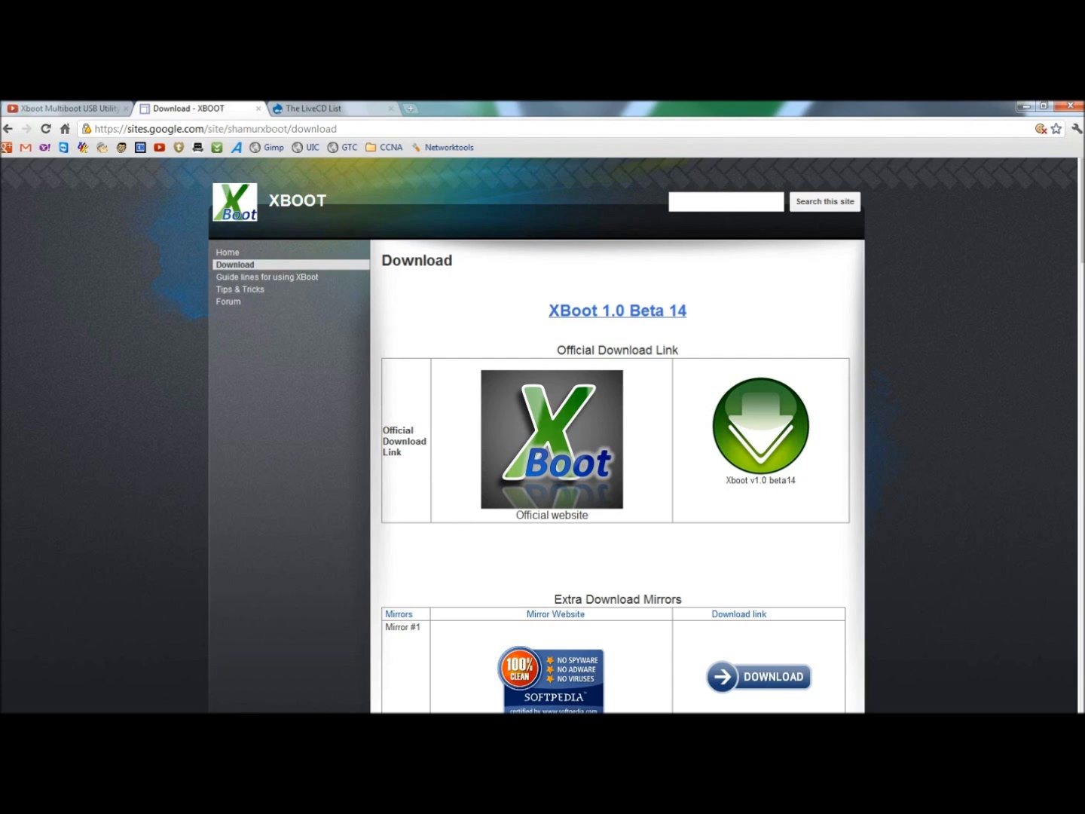
Step: Scroll through the XBOOT Download page's Beta 14 official link and mirrors, then back to the top
scroll(617, 437, down, 4)
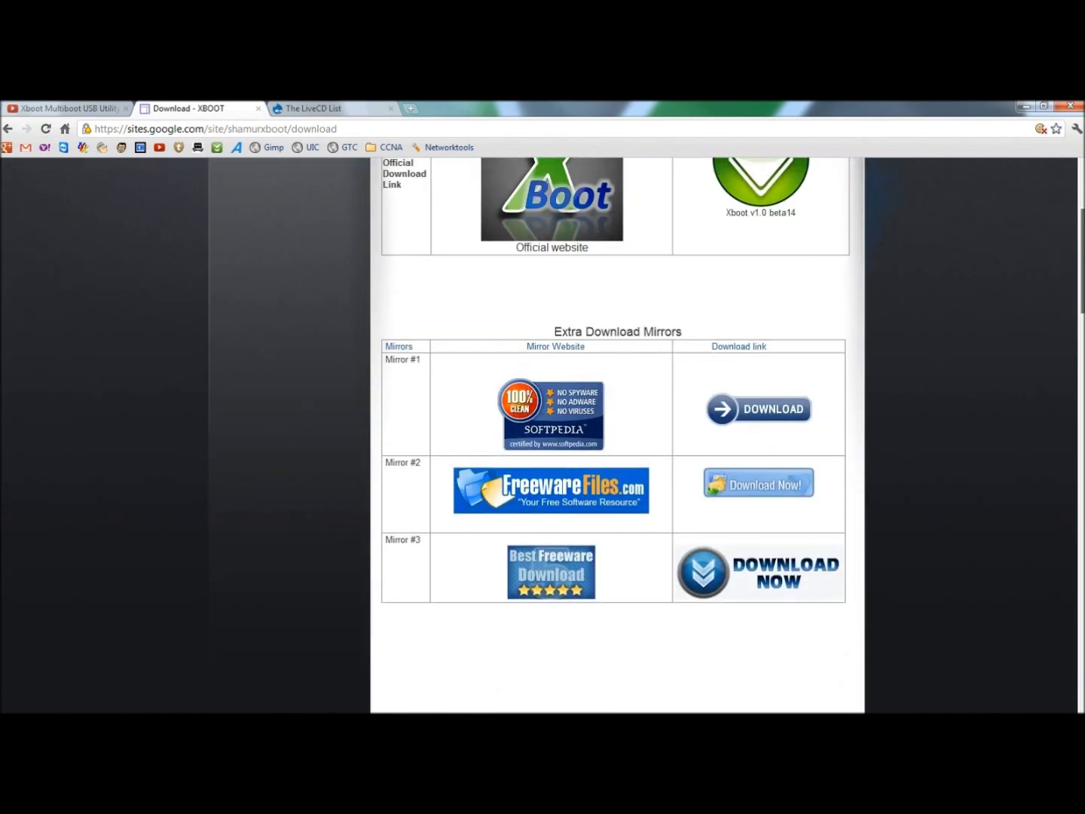
scroll(1077, 260, up, 3)
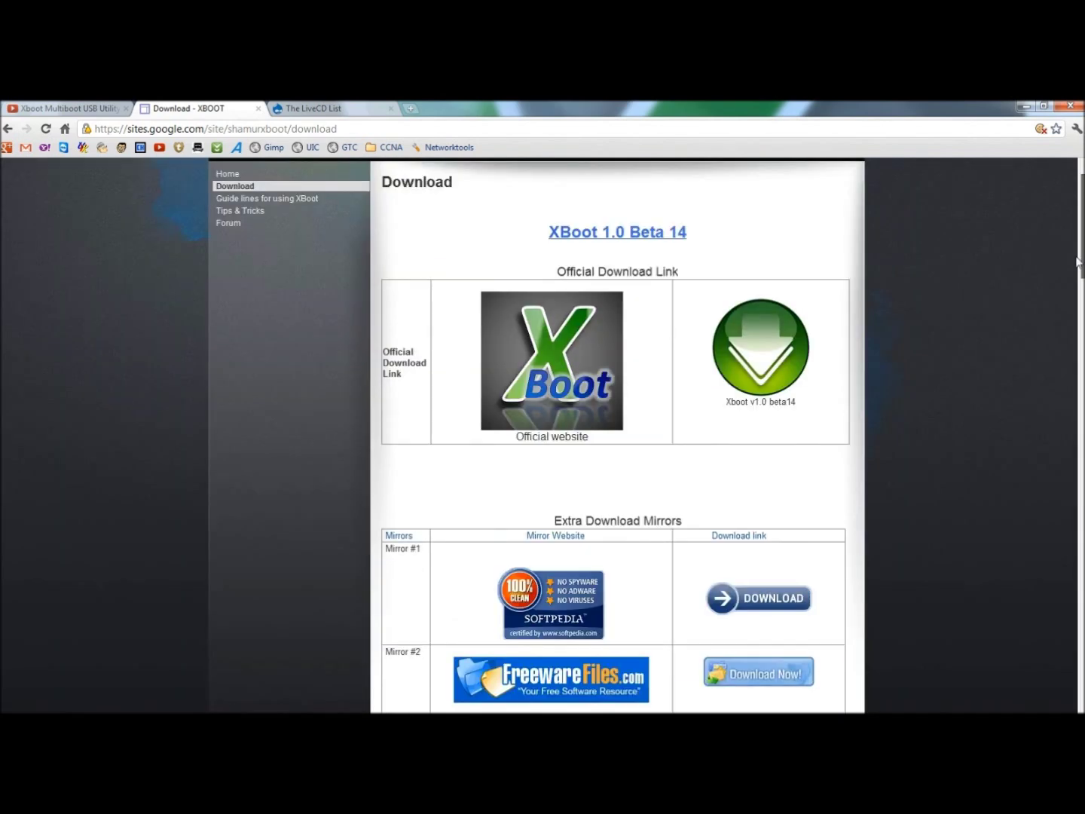
scroll(1077, 260, up, 1)
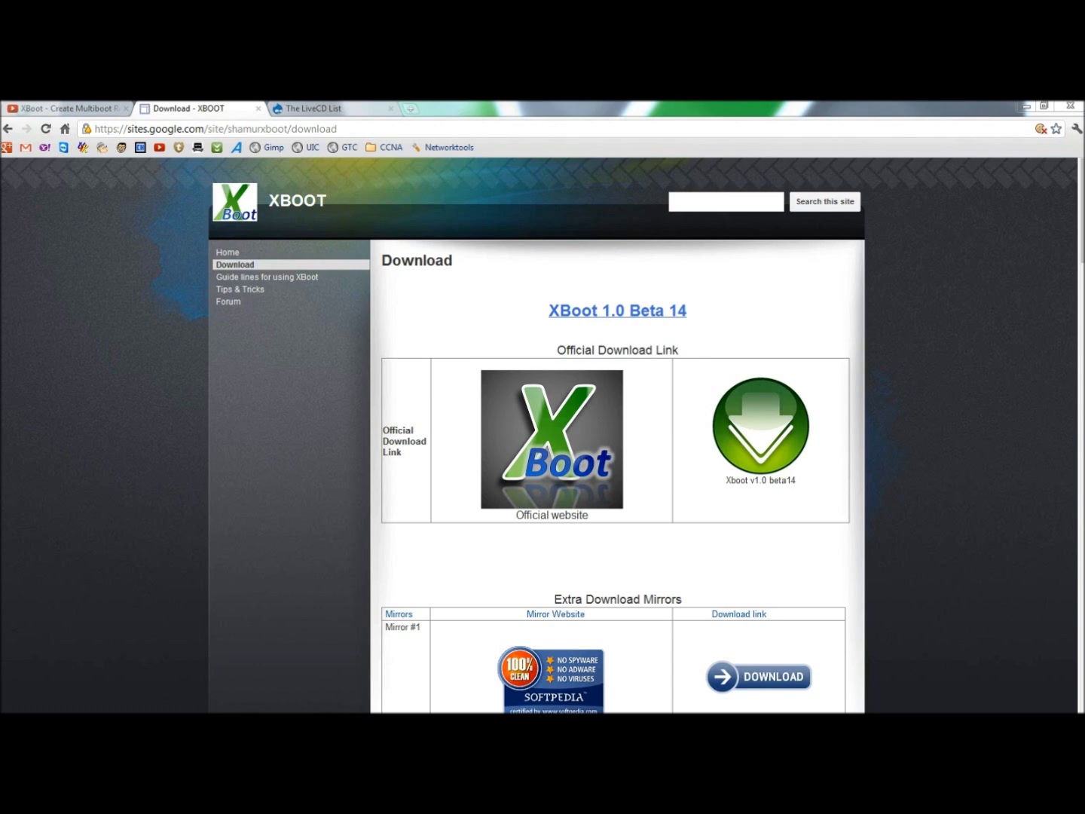
Step: Switch to The LiveCD List and scroll its table of live CDs down and back up
click(331, 110)
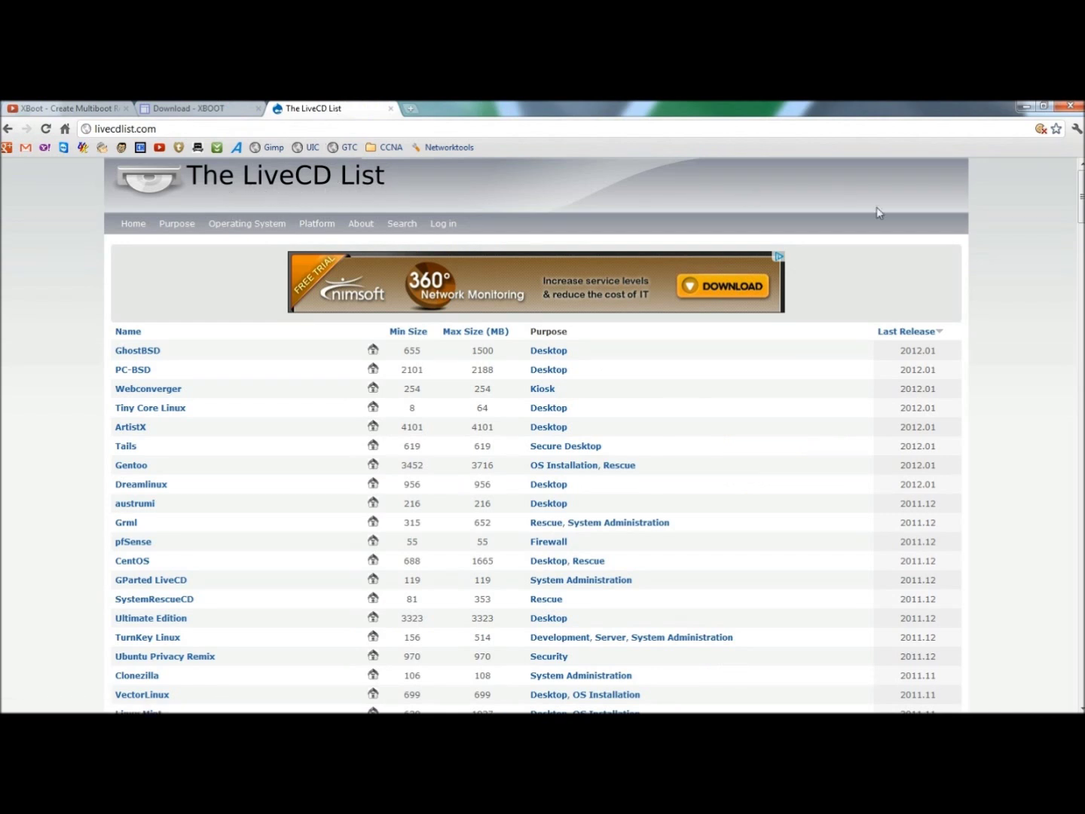
drag(1081, 198, 1081, 227)
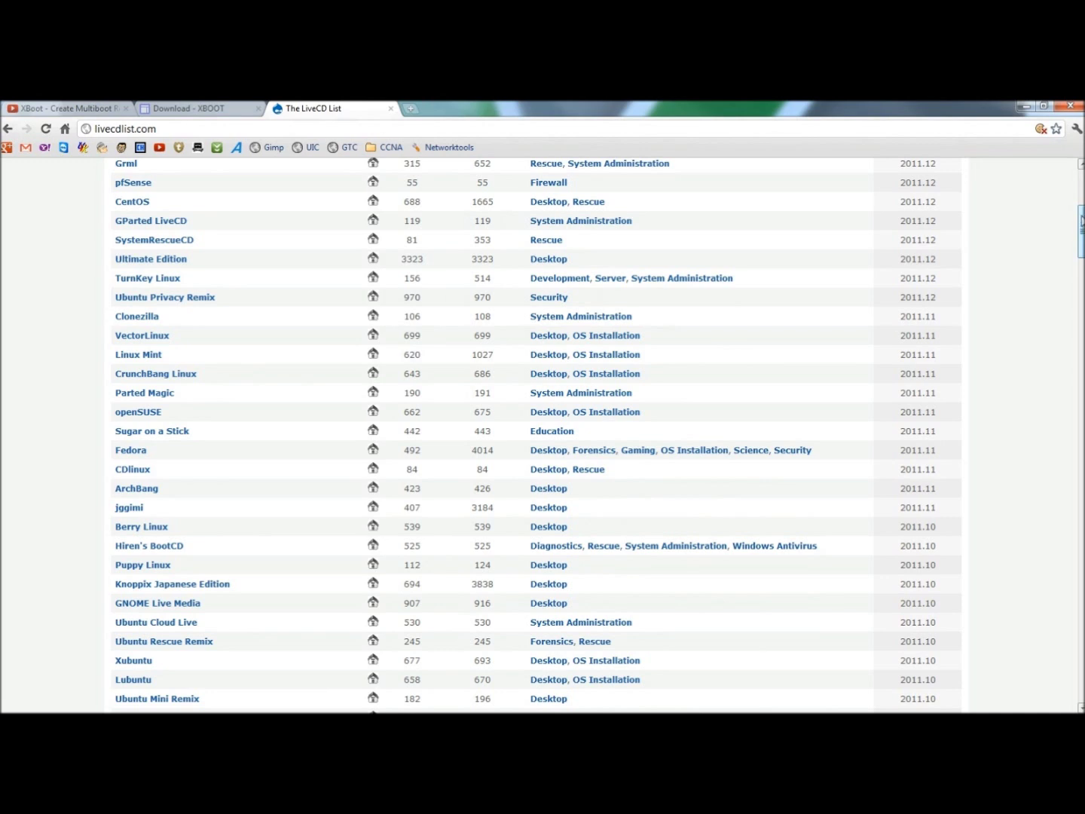
drag(1082, 219, 1075, 181)
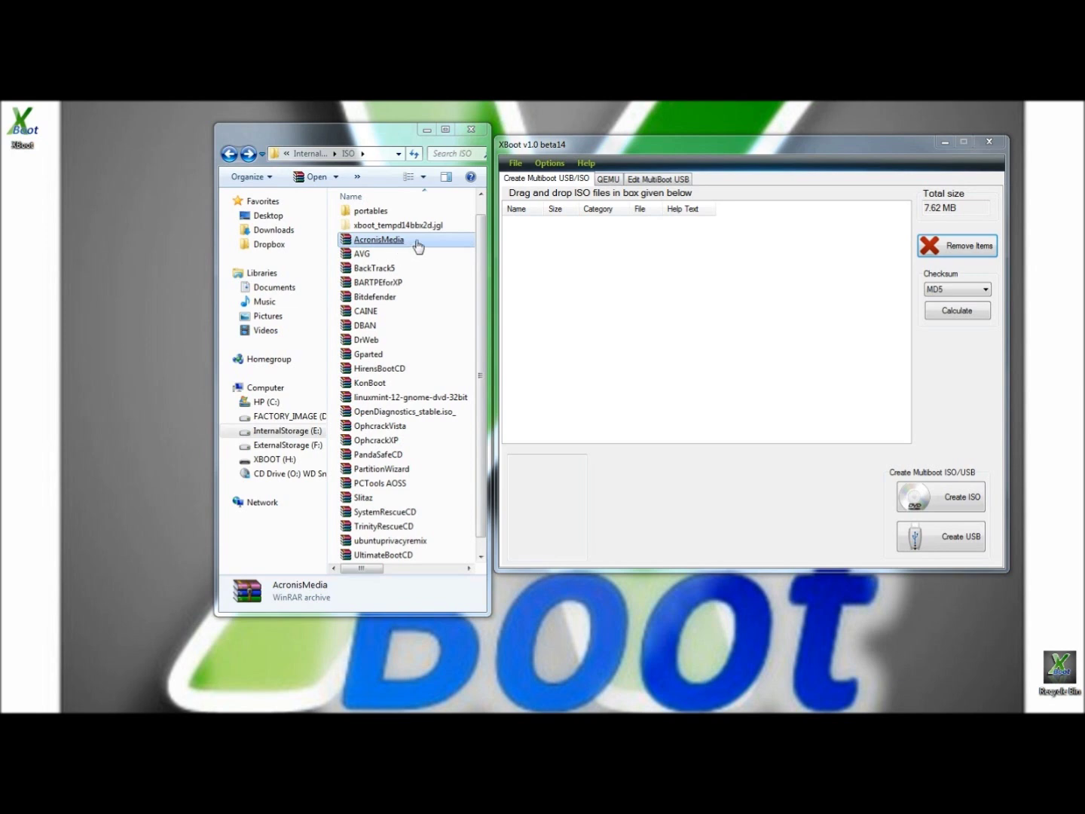
Step: Drag the AcronisMedia and AVG Rescue CD ISOs into XBoot's list, totalling 239 MB
drag(386, 244, 603, 277)
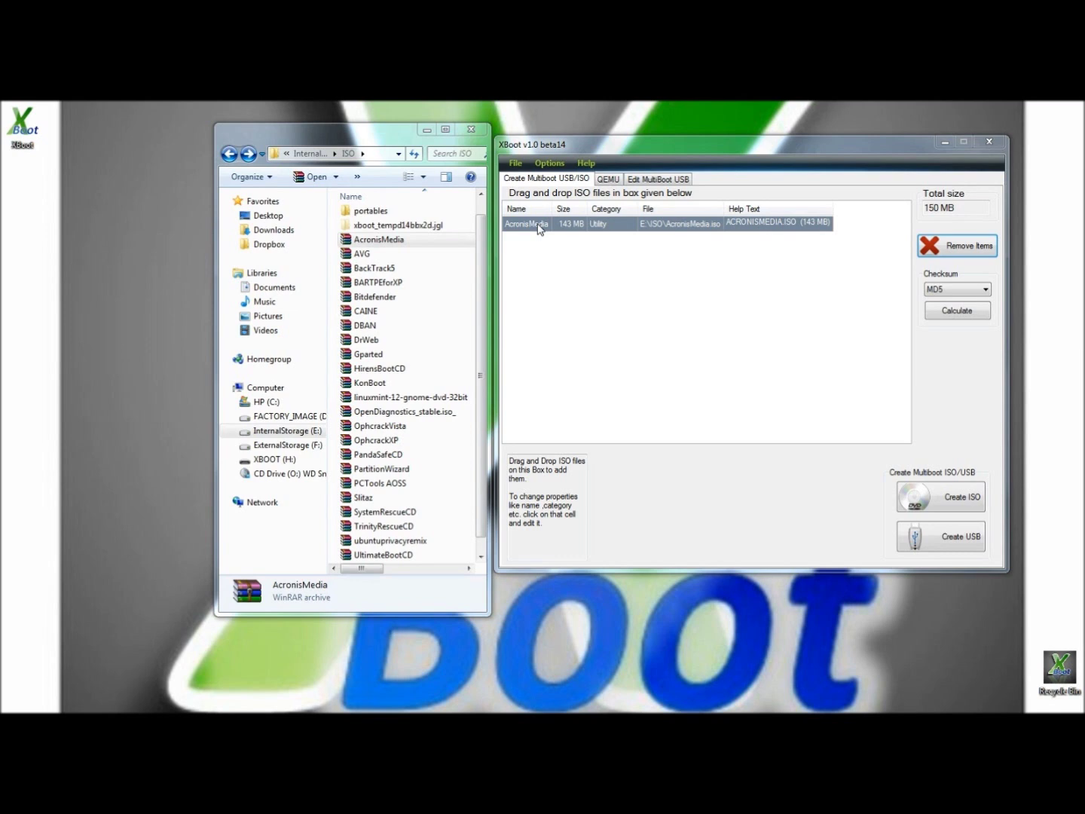
click(362, 256)
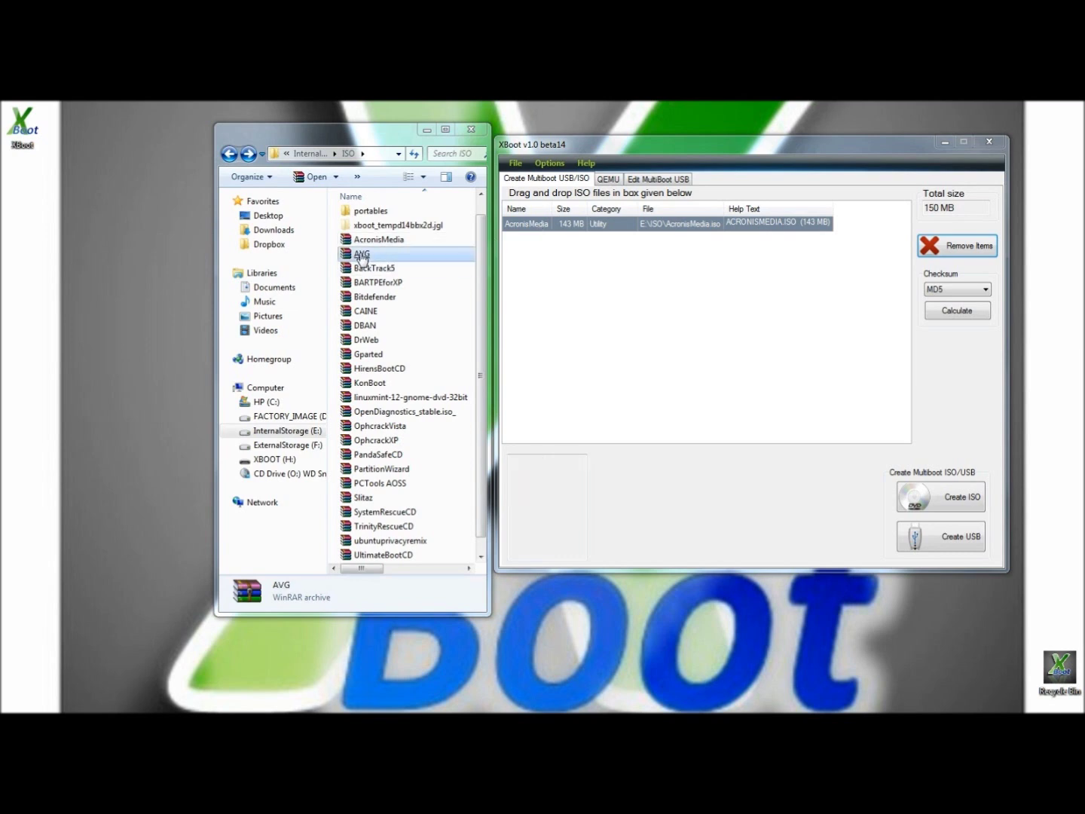
drag(361, 255, 603, 275)
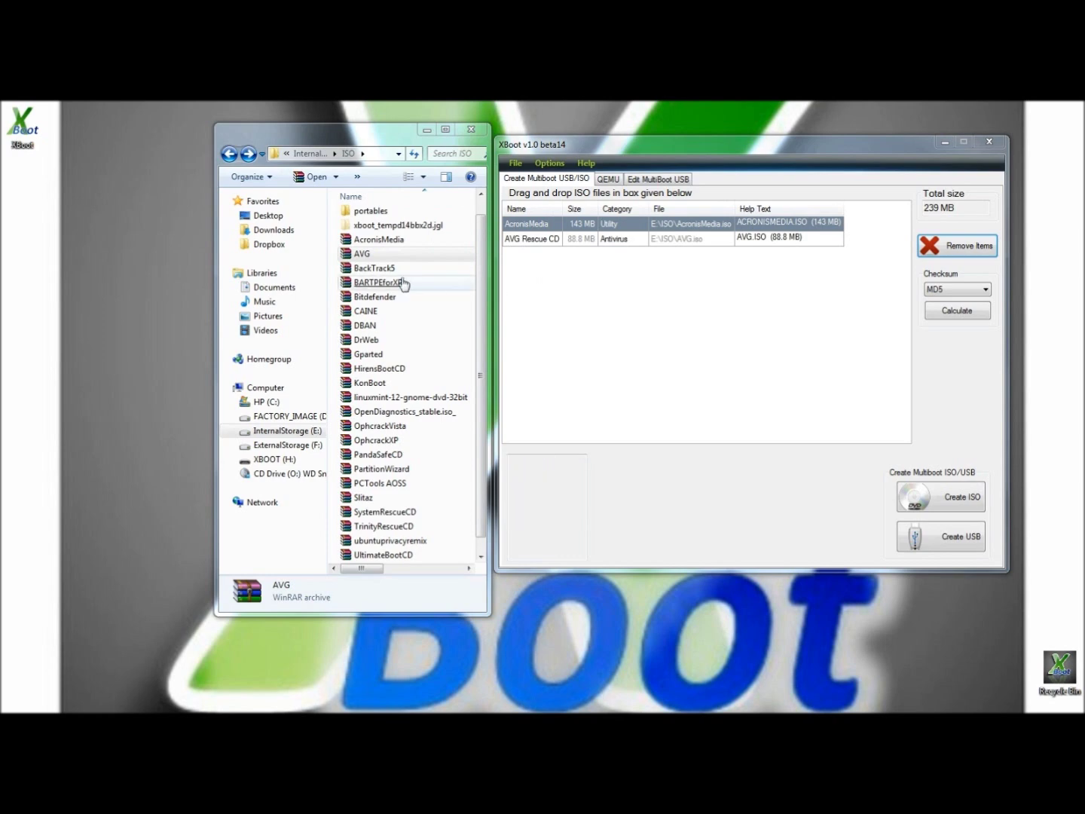
Step: Add the BARTPEforXP ISO to XBoot using Grub4dos ISO image emulation
drag(404, 283, 637, 302)
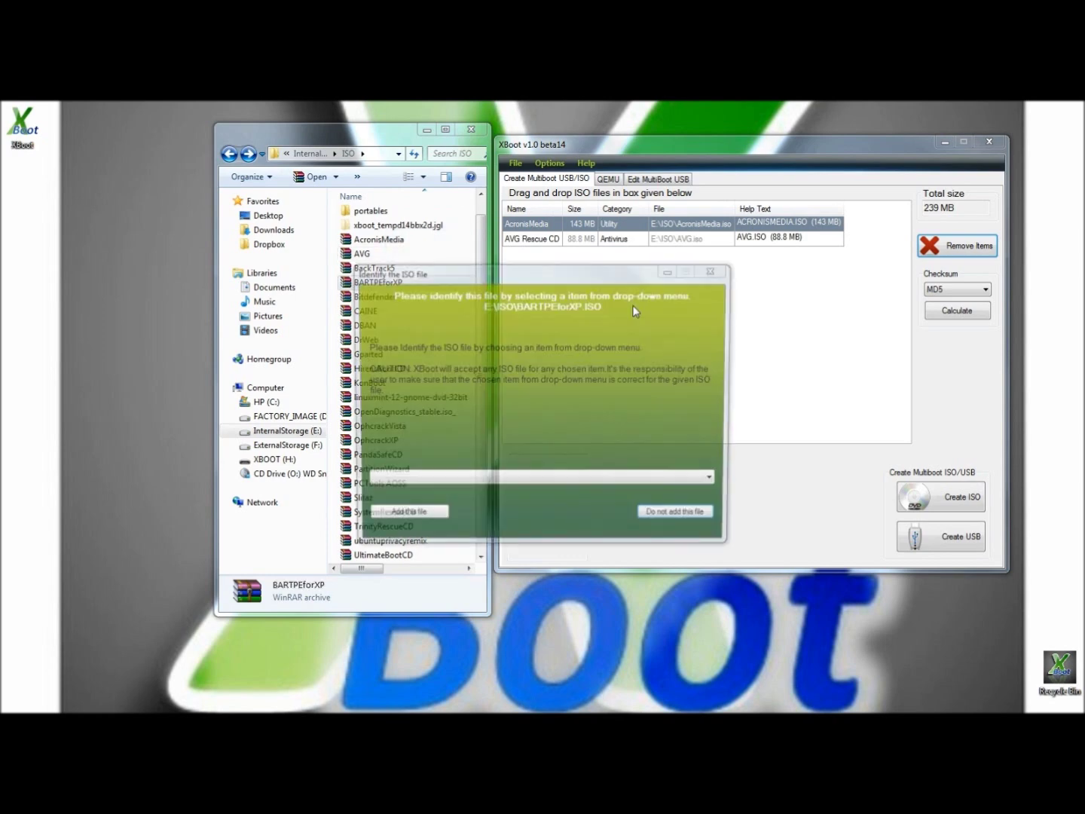
drag(546, 273, 793, 140)
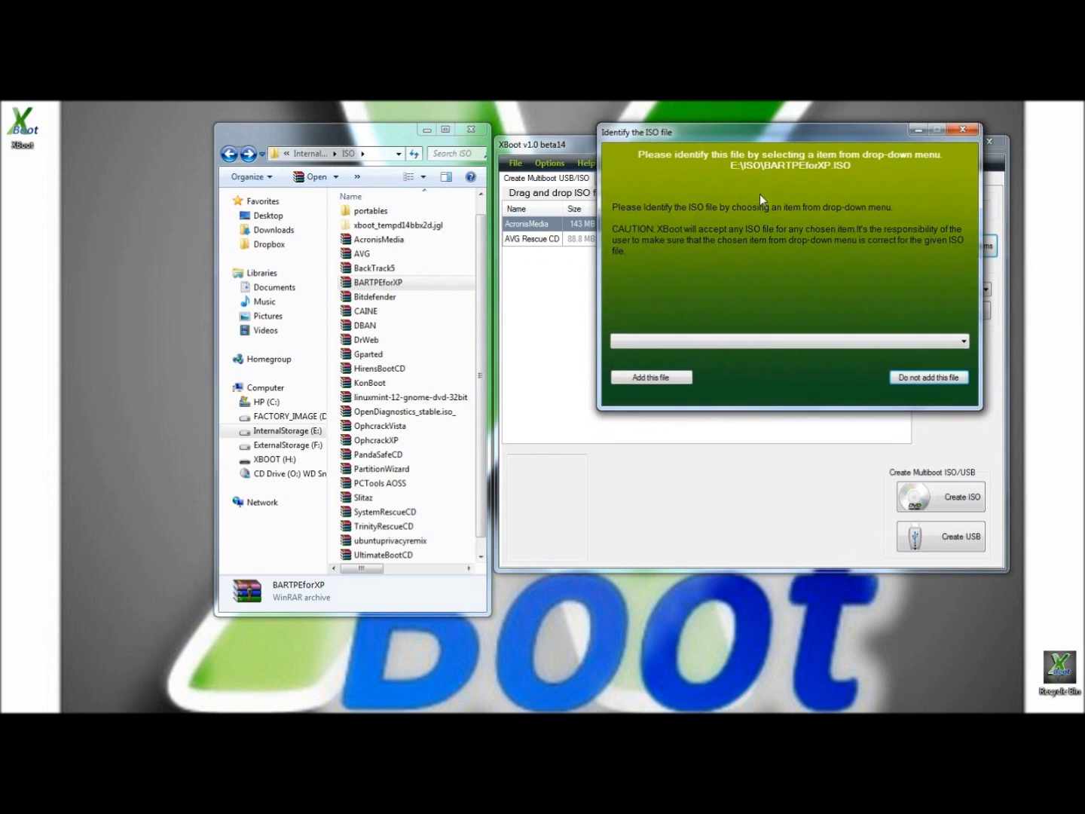
click(762, 348)
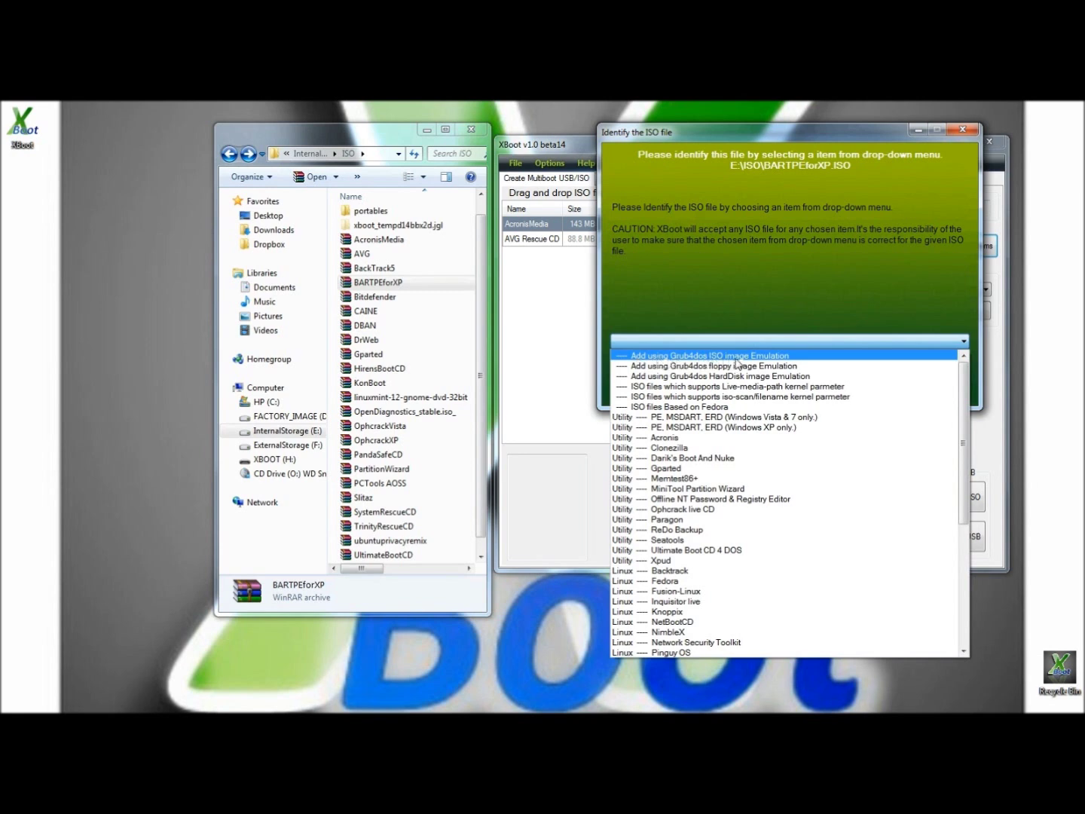
click(759, 357)
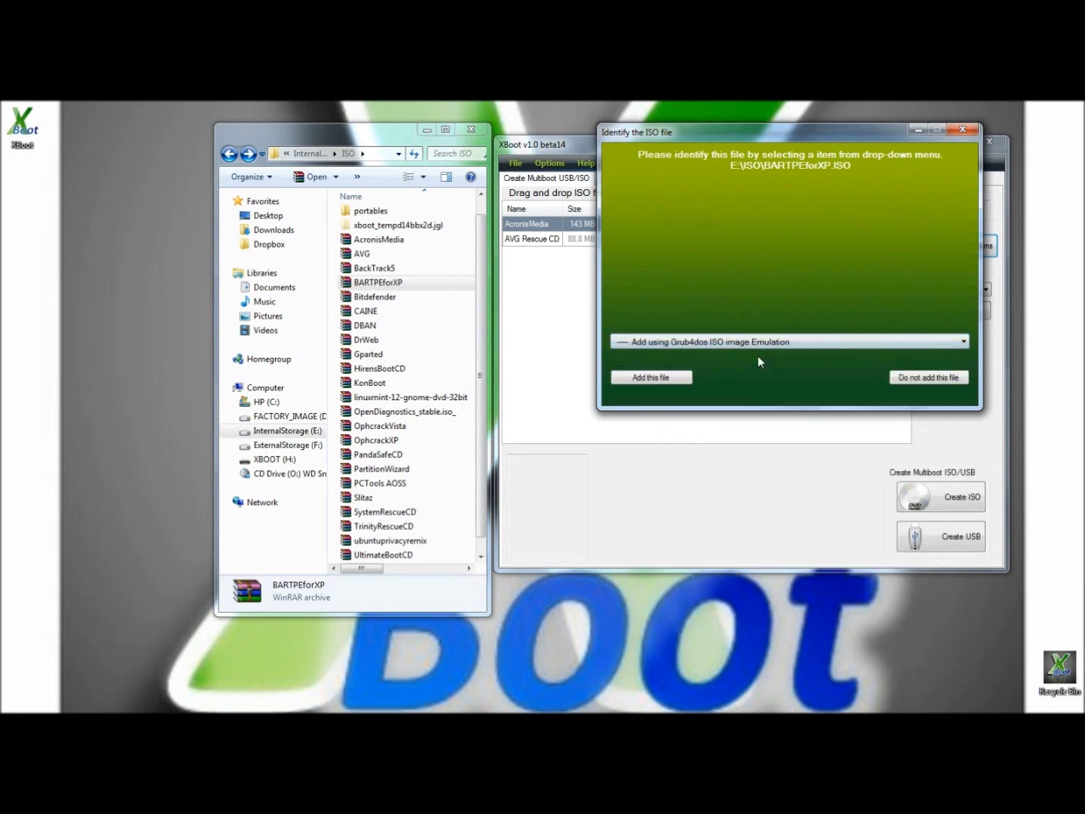
click(661, 379)
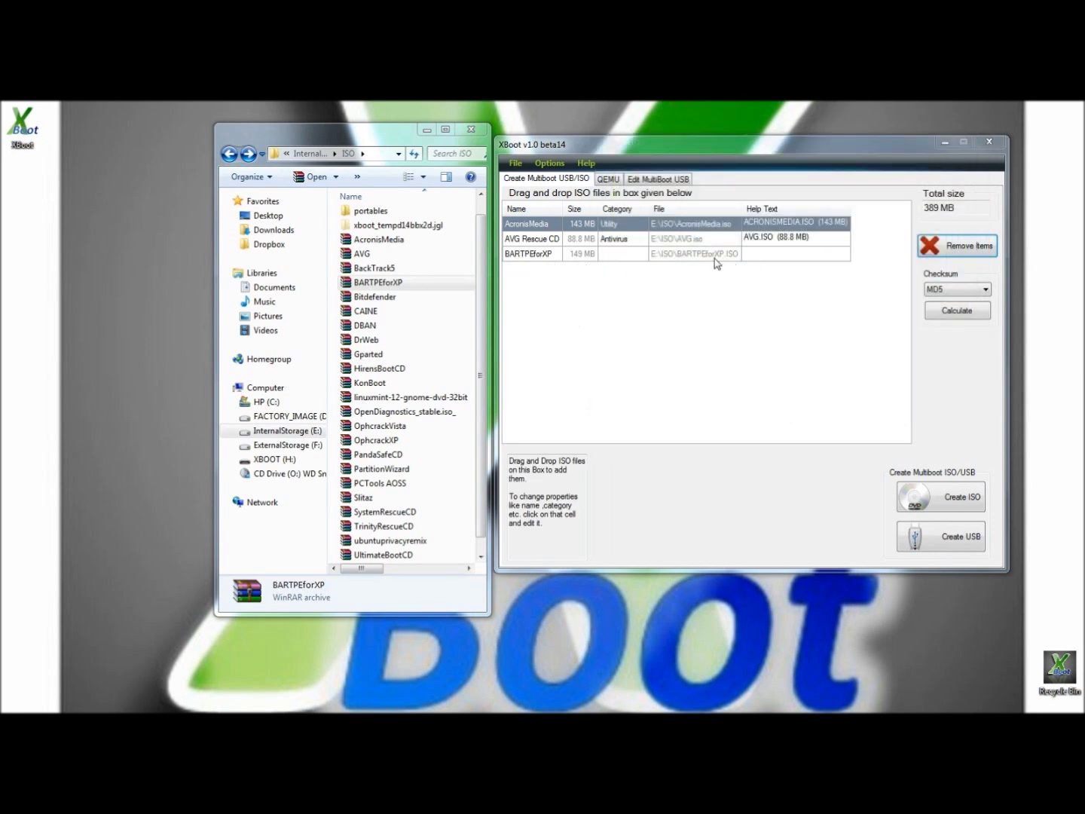
Step: Add Bitdefender and DBAN, then HirensBootCD via Grub4dos ISO image emulation
drag(381, 296, 635, 312)
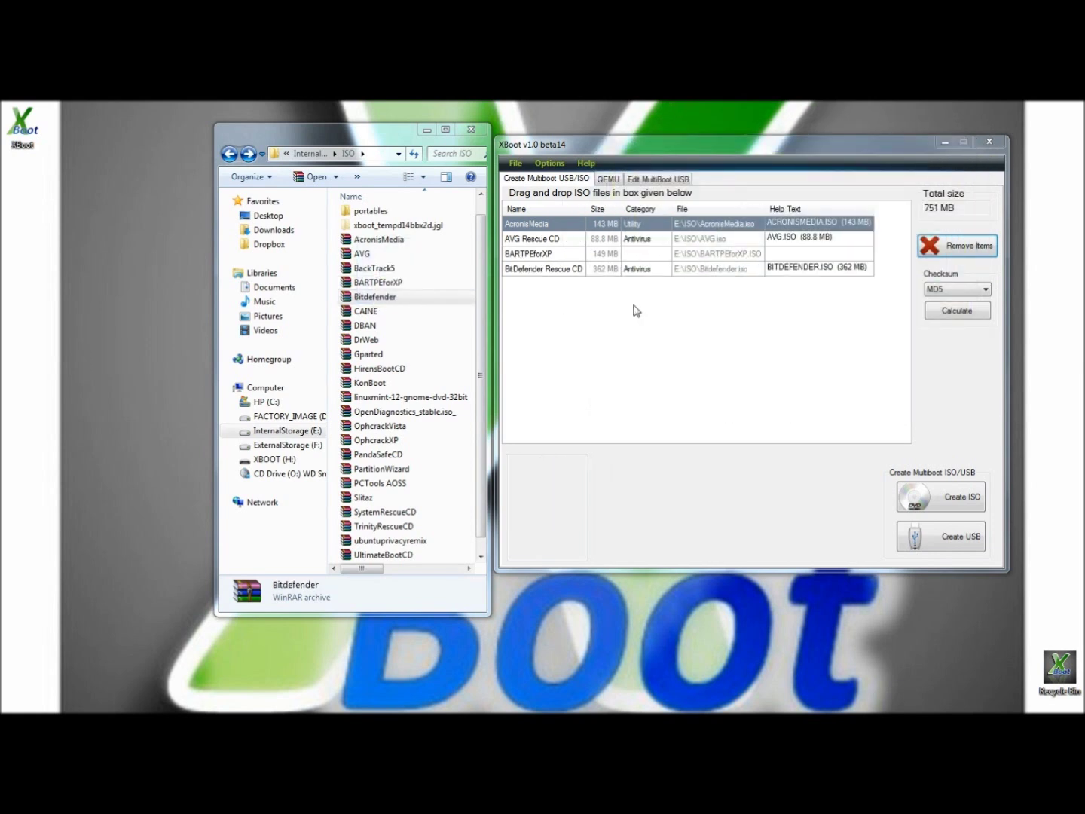
drag(370, 328, 685, 366)
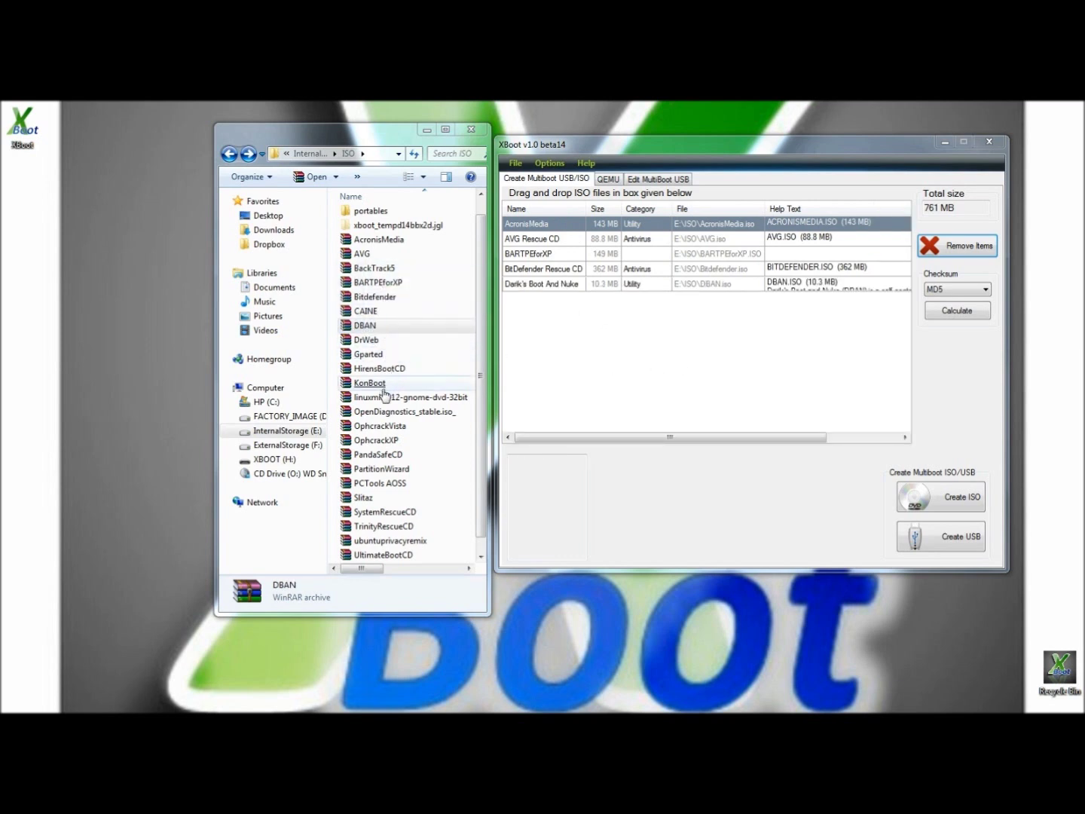
drag(381, 369, 707, 361)
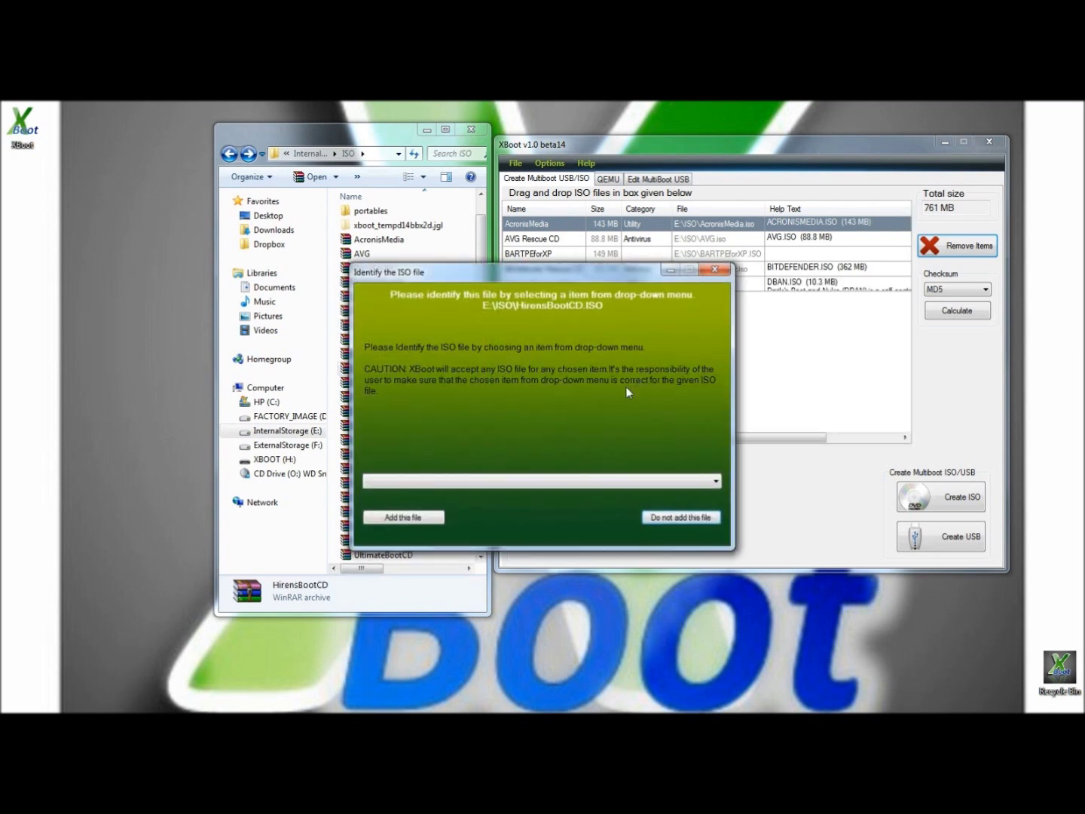
click(565, 483)
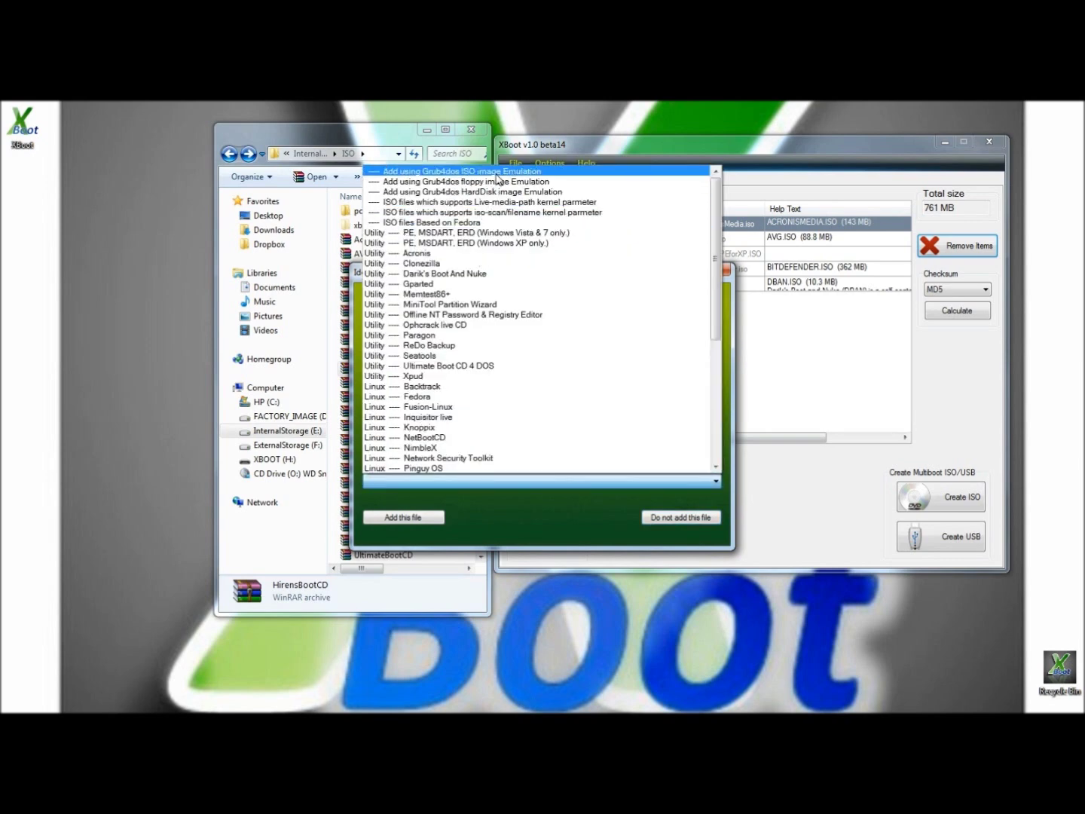
click(497, 171)
click(404, 520)
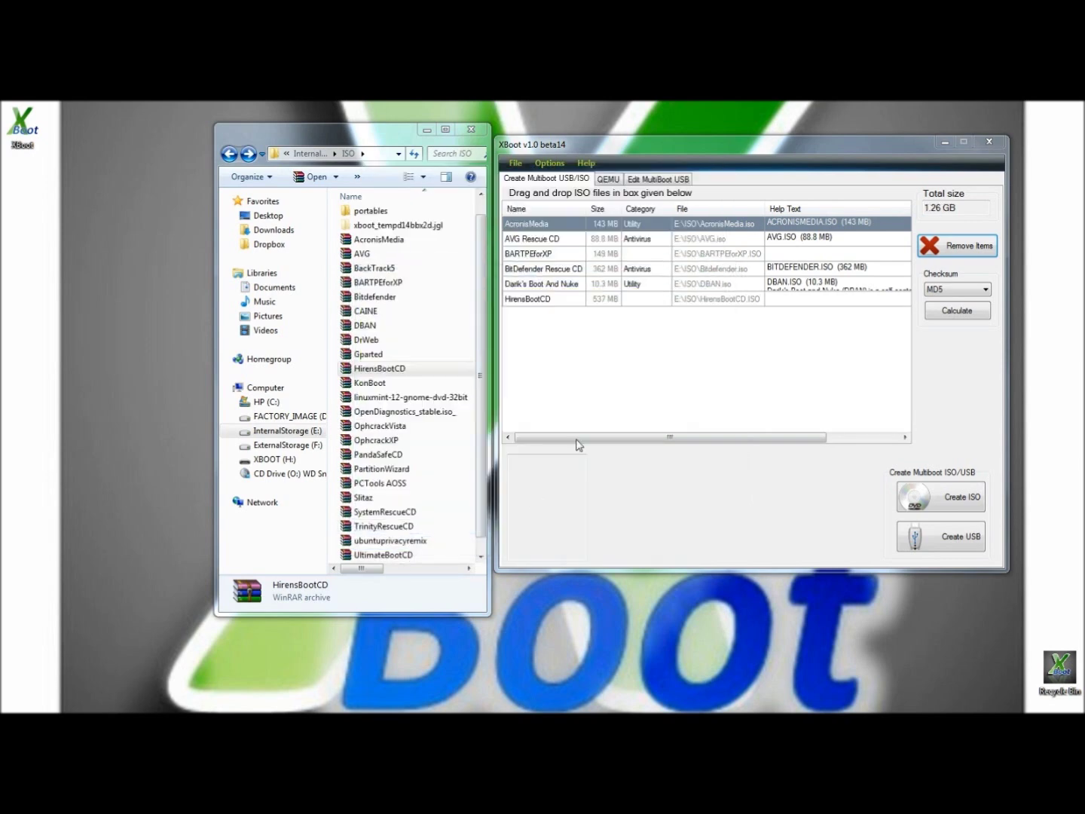
Step: Add linuxmint-12-gnome-dvd-32bit and PartitionWizard, each via Grub4dos ISO image emulation
drag(374, 400, 633, 361)
click(570, 479)
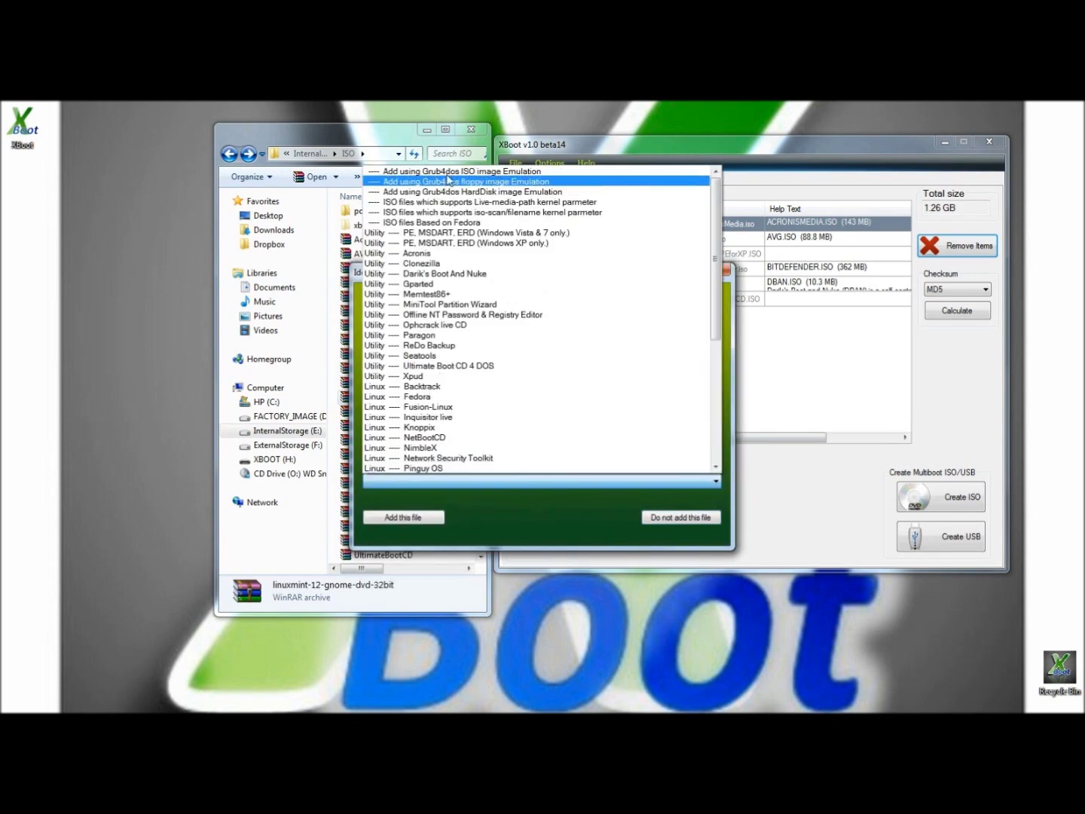
click(482, 172)
click(406, 519)
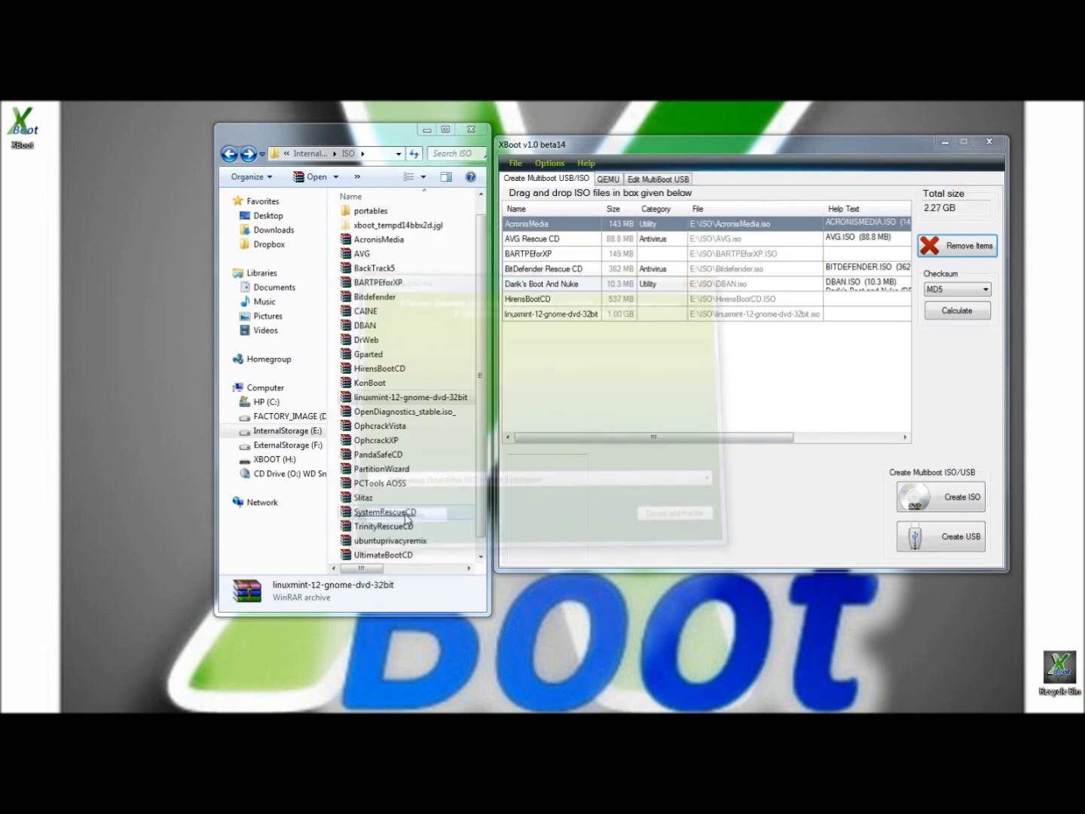
drag(380, 469, 659, 370)
click(585, 485)
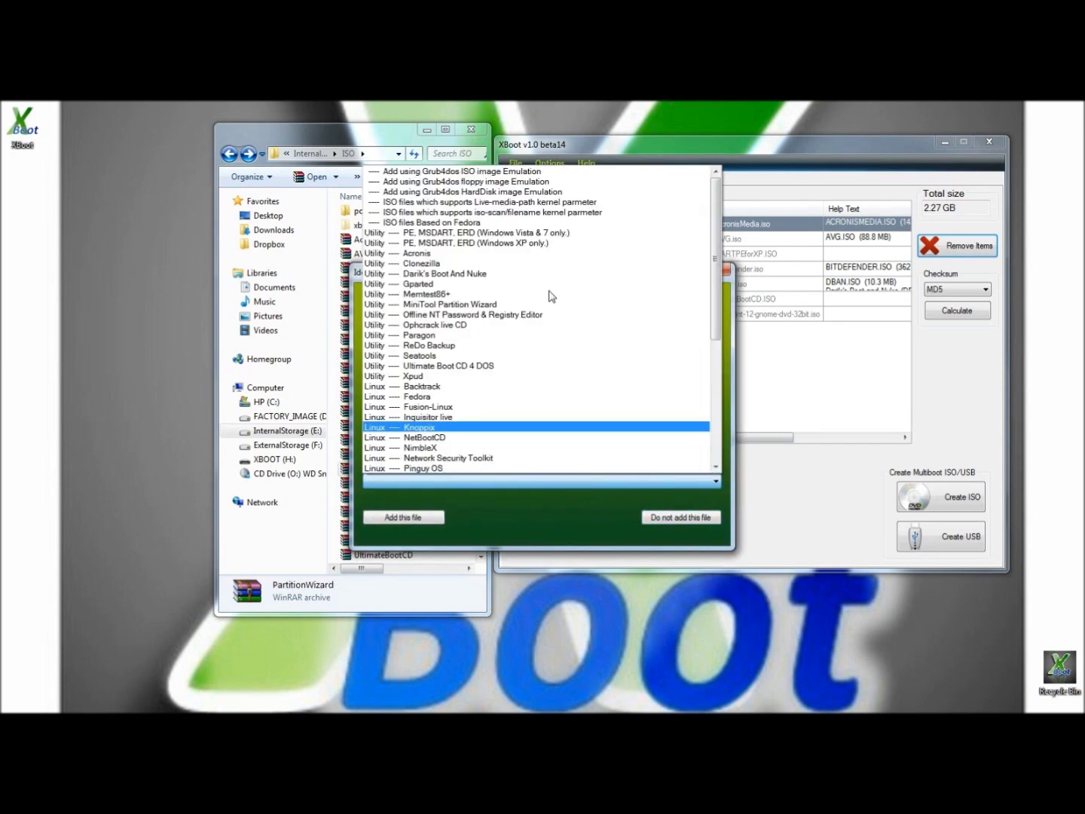
click(537, 175)
click(435, 513)
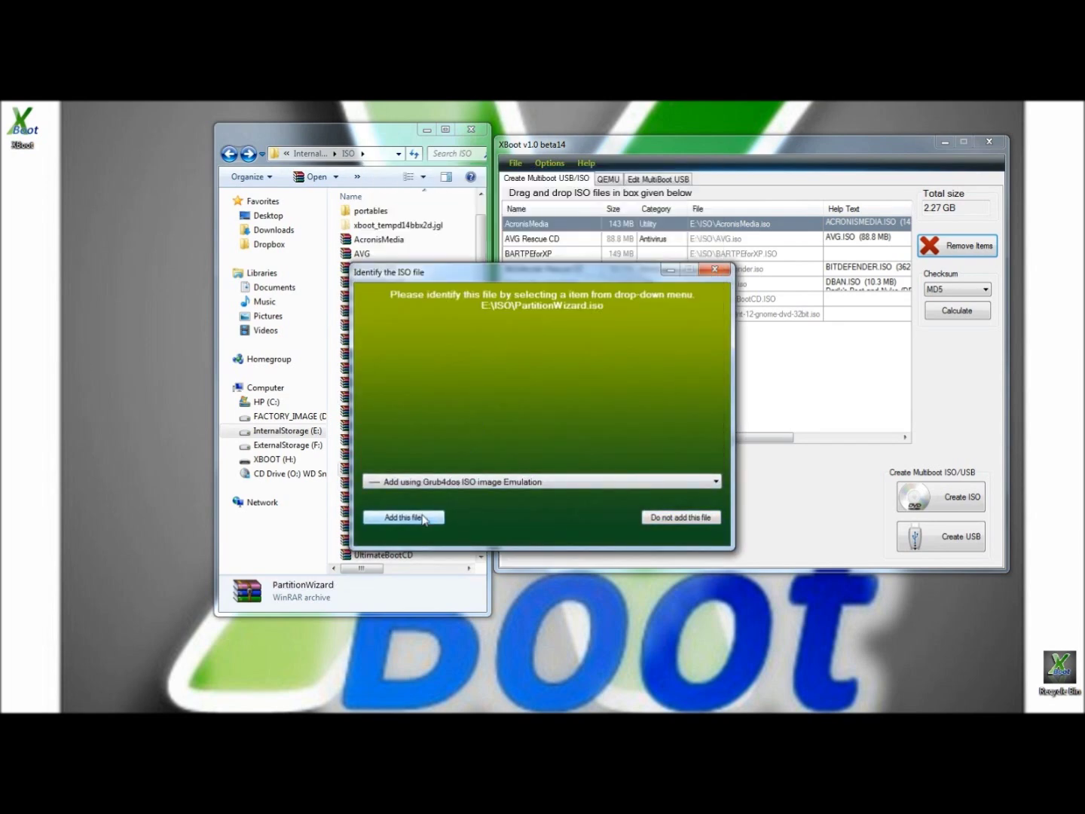
Step: Add UltimateBootCD via Grub4dos ISO image emulation, bringing the total to 2.66 GB
click(380, 556)
drag(381, 559, 636, 375)
click(538, 483)
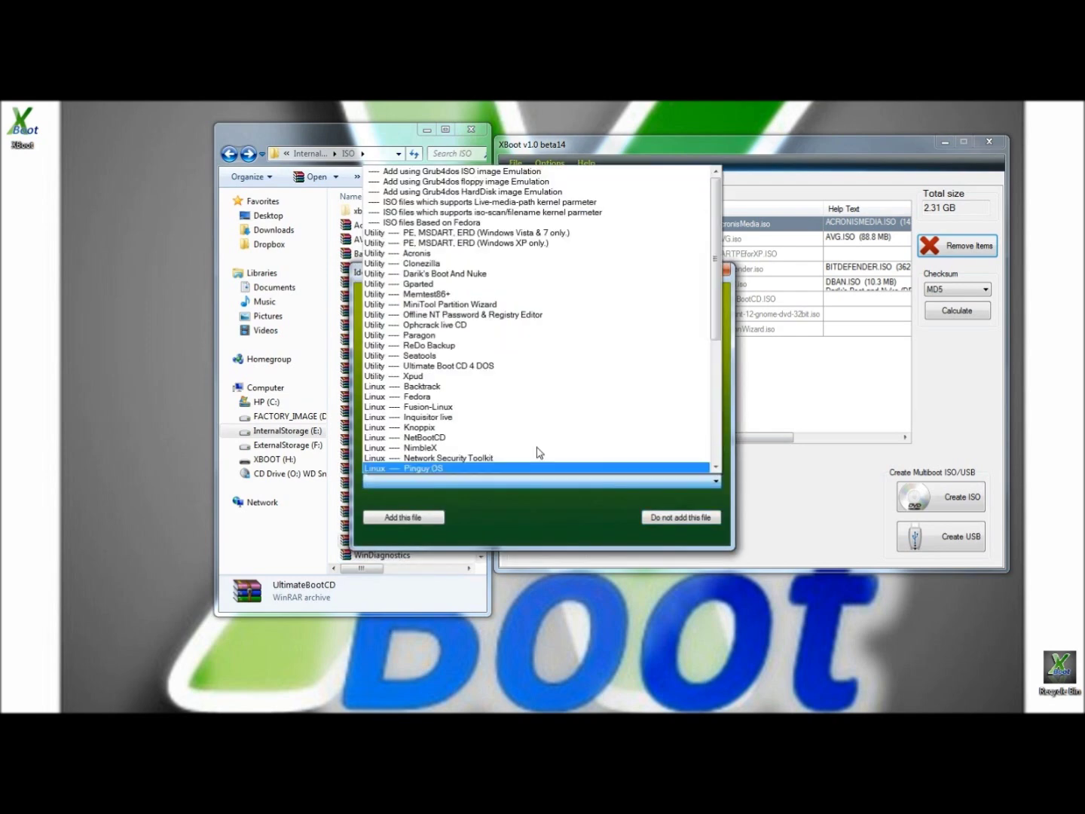
click(486, 175)
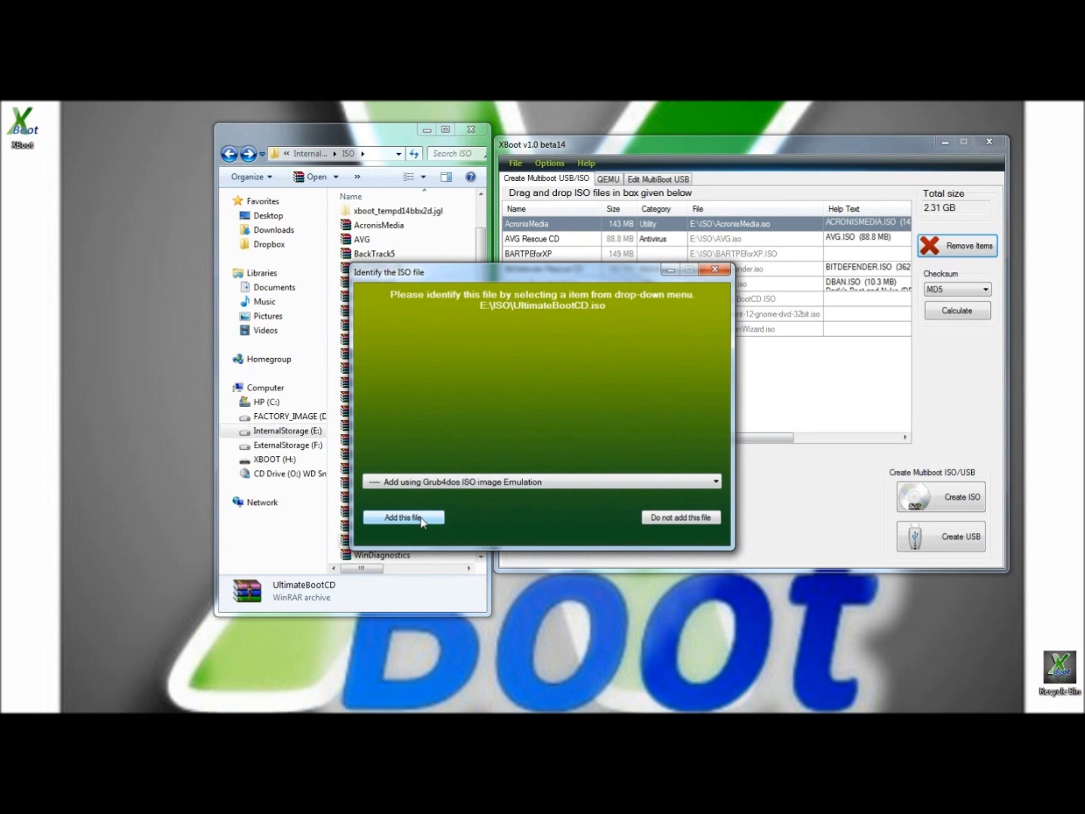
click(424, 524)
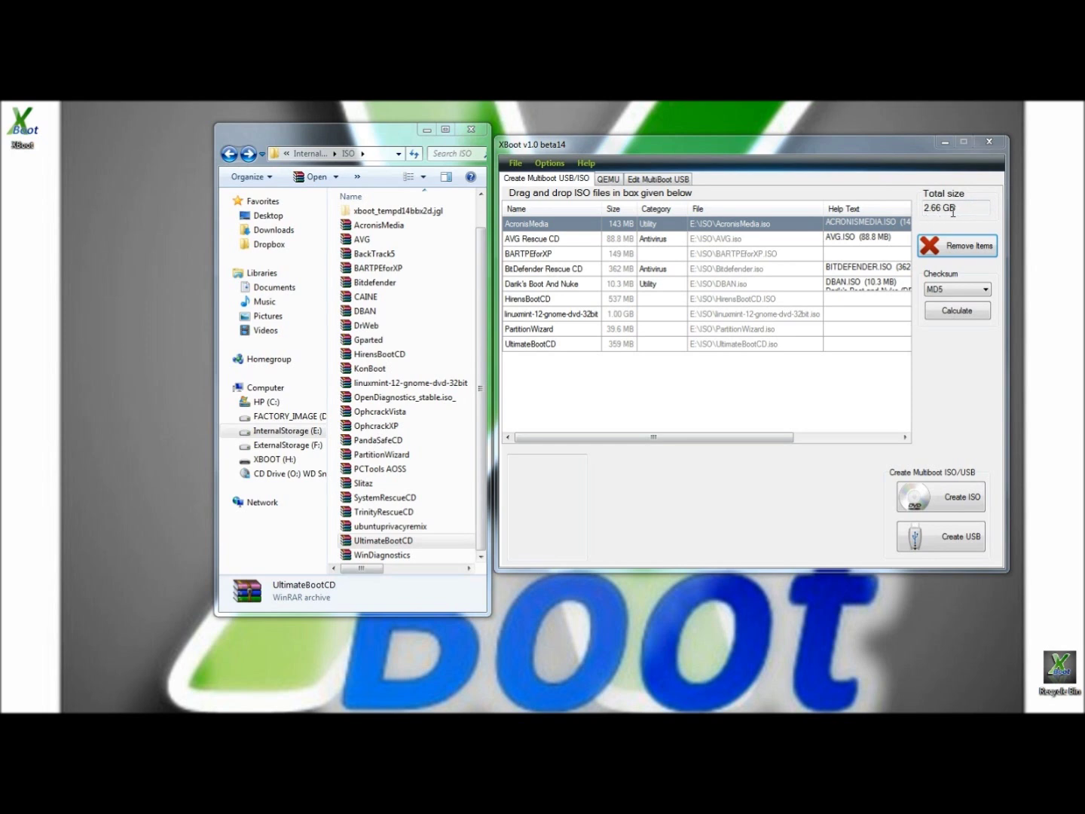
Step: Set the category of BARTPEforXP and HirensBootCD to Bootable
mouse_move(823, 383)
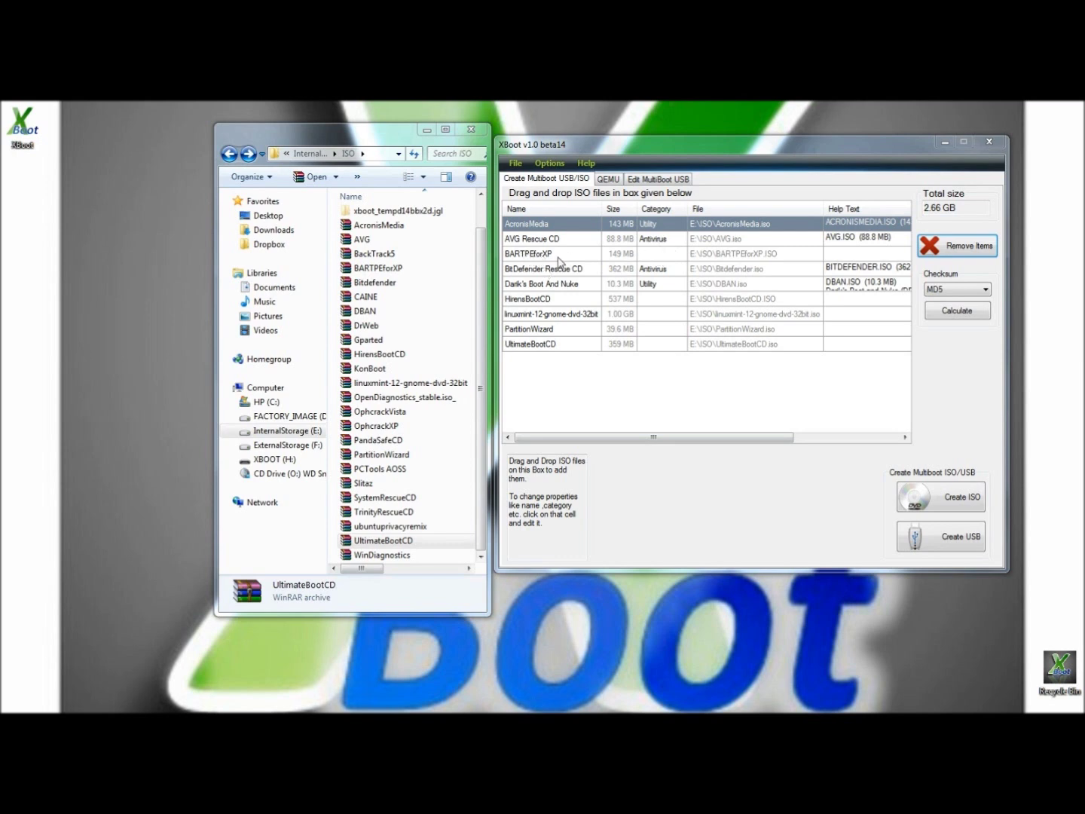
click(652, 256)
click(652, 255)
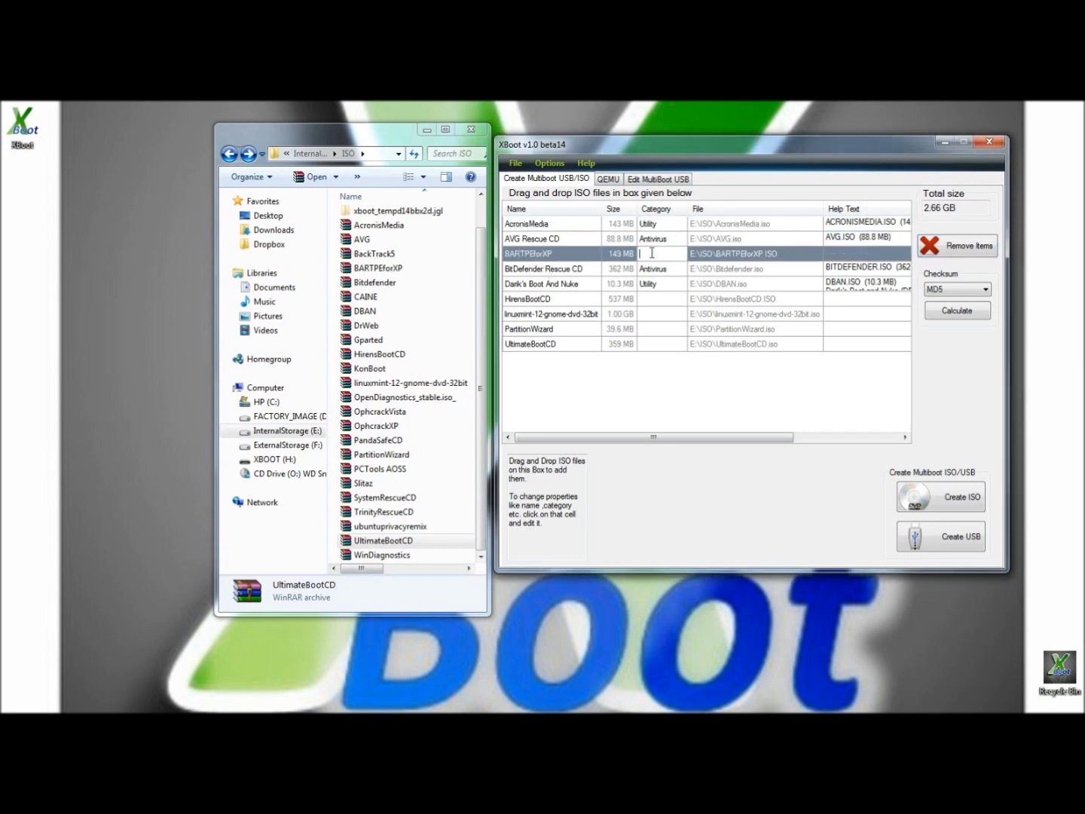
text(Bootable)
click(653, 299)
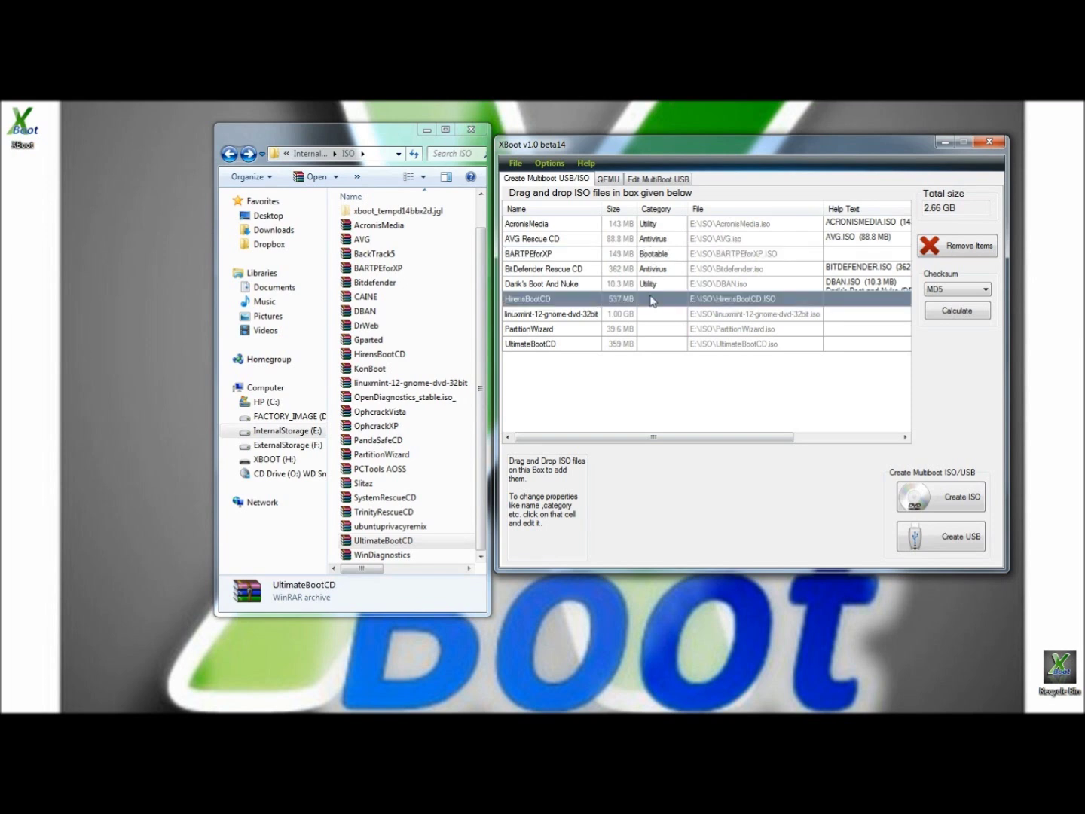
click(653, 300)
text(Bootable)
click(648, 316)
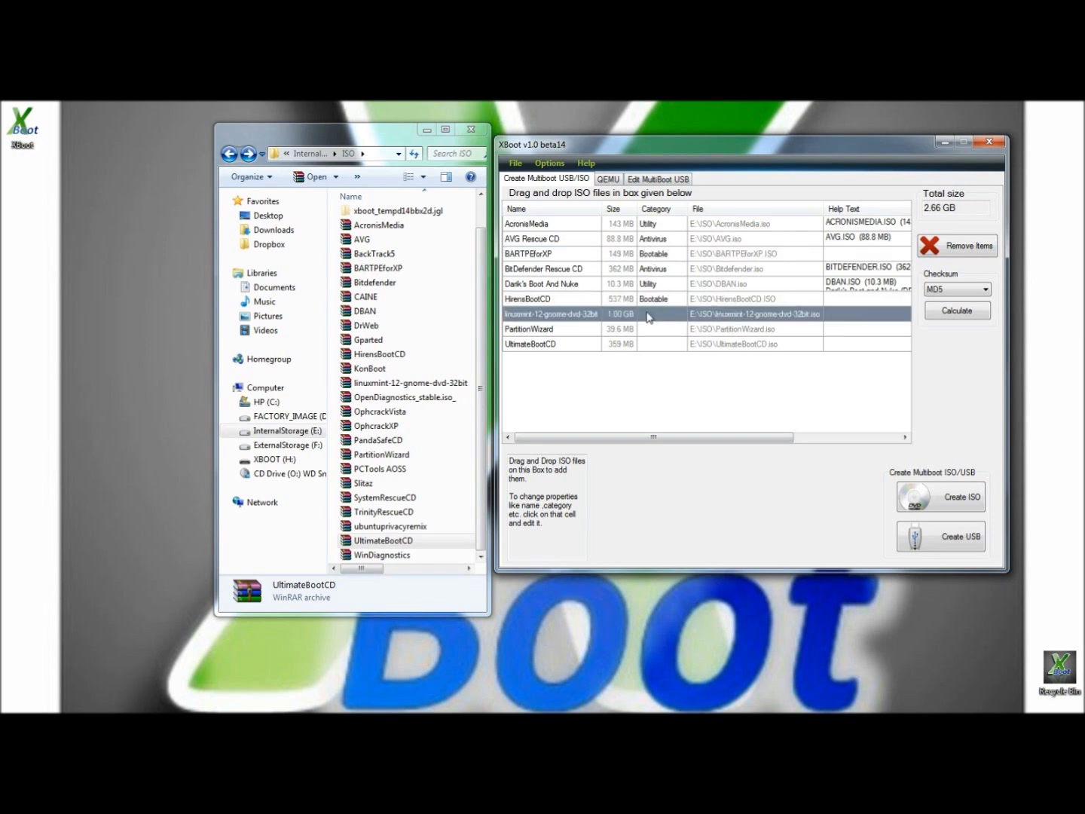
Step: Categorize linuxmint as Linux, PartitionWizard as Utility and UltimateBootCD as Bootable
click(648, 314)
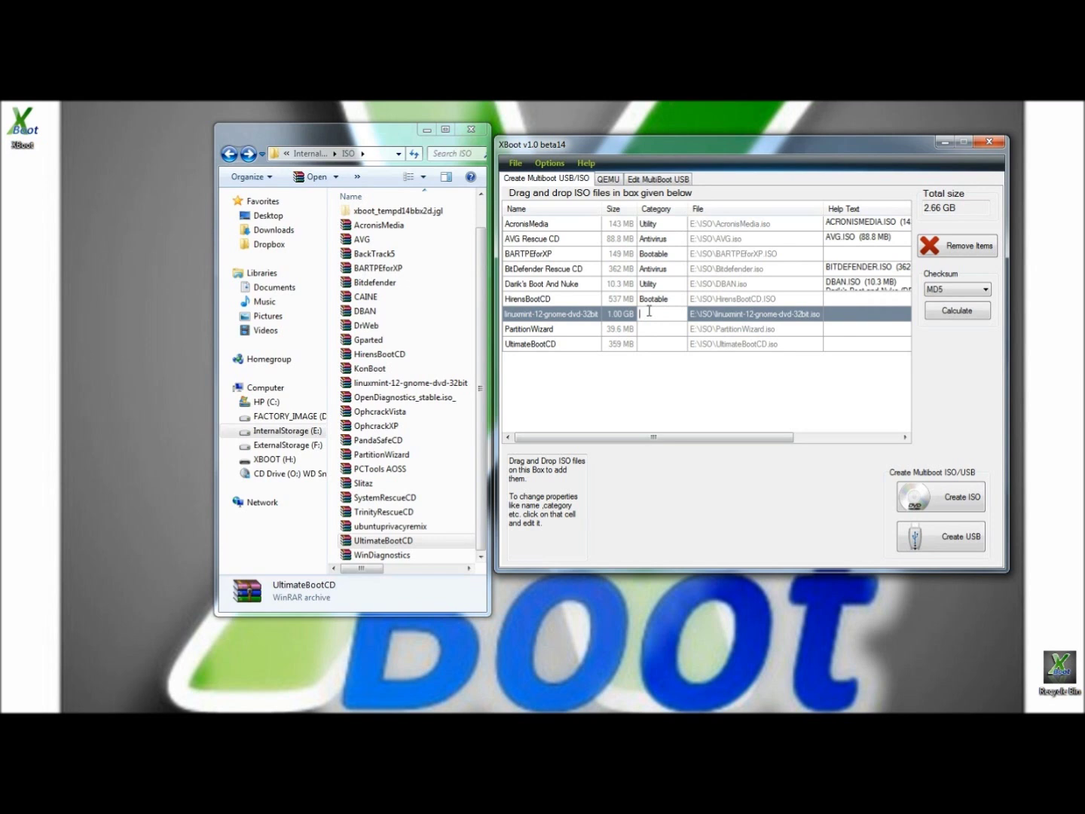
text(Linux)
click(660, 329)
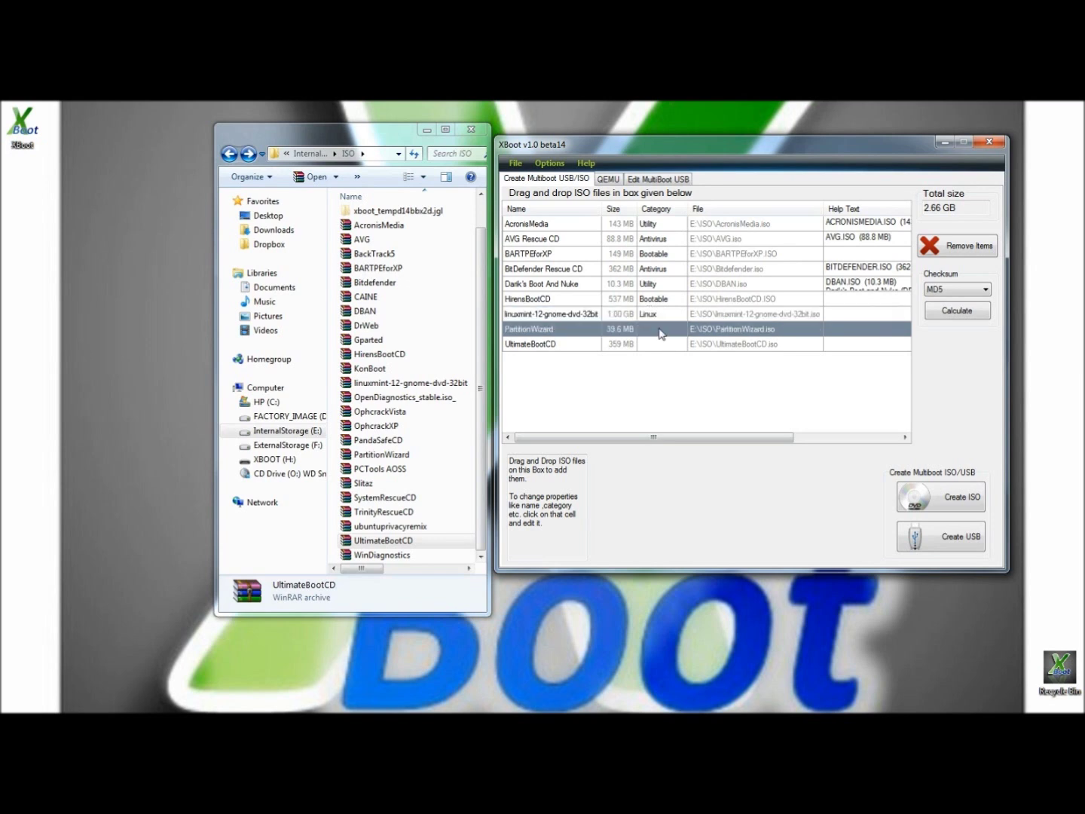
click(661, 329)
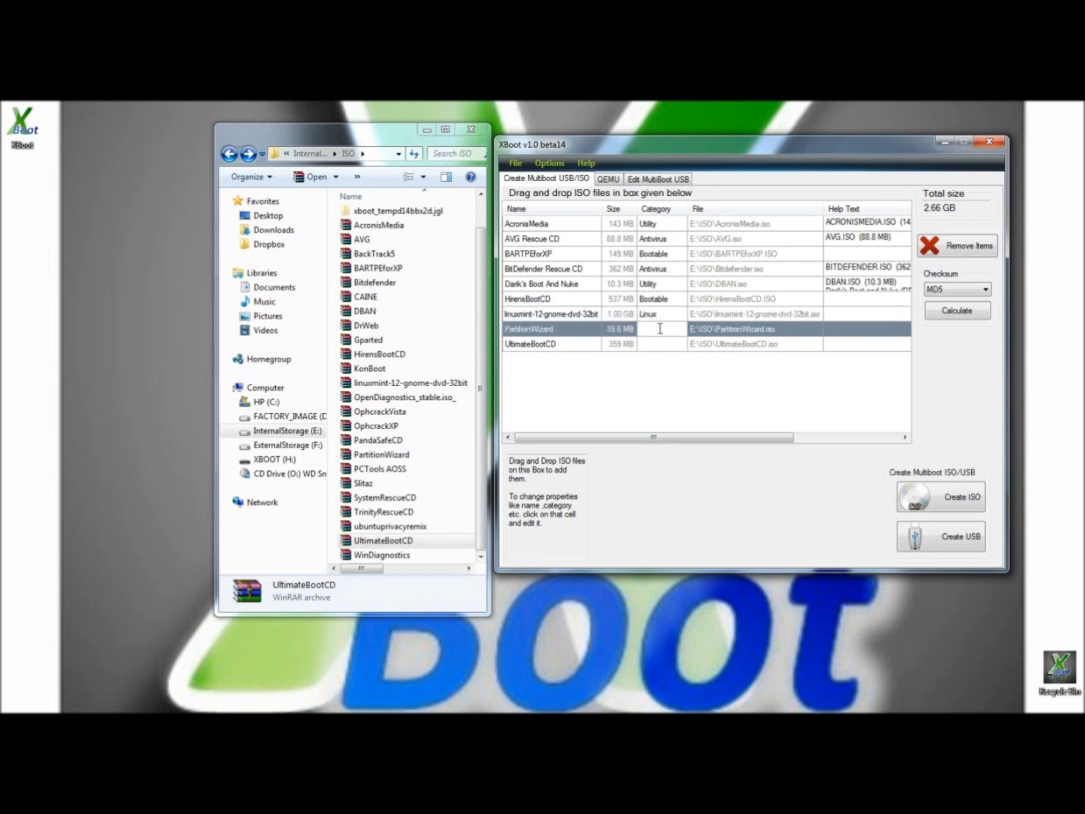
text(Utility)
click(666, 344)
click(667, 344)
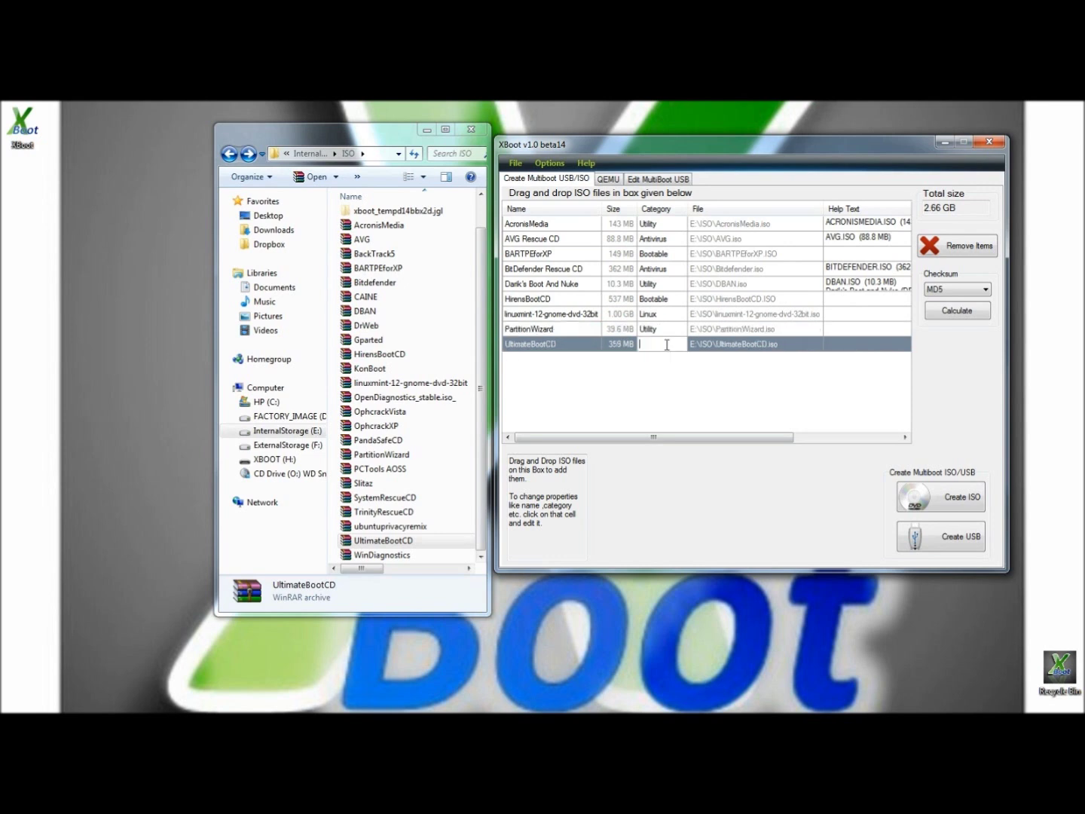
text(Bootable)
click(877, 210)
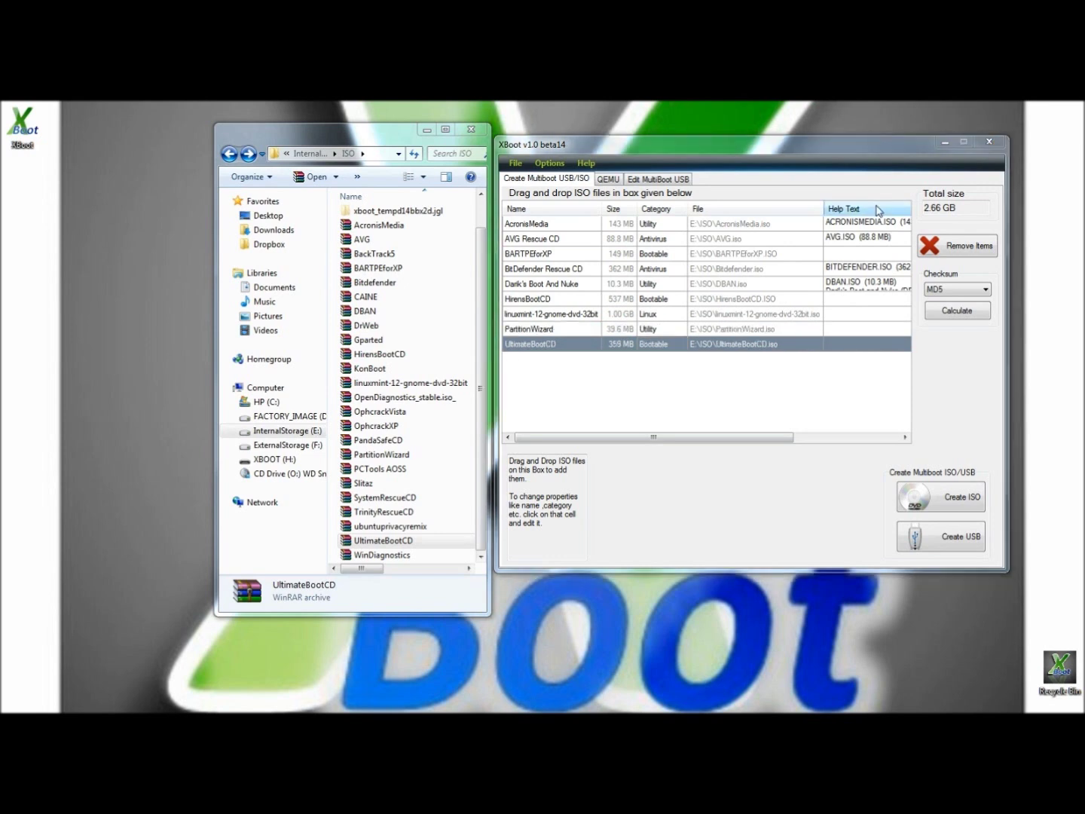
Step: Create the USB on the 3.72 GB XBOOT drive H: with the Syslinux bootloader
click(960, 543)
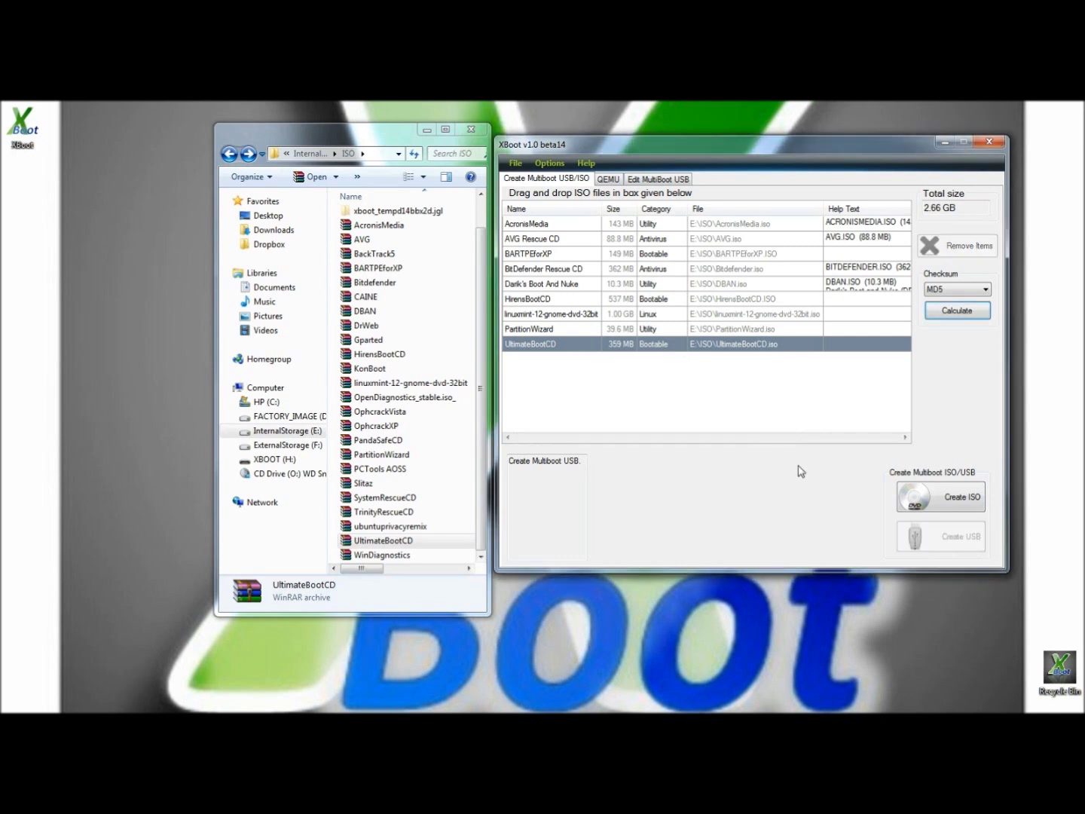
drag(590, 336, 767, 150)
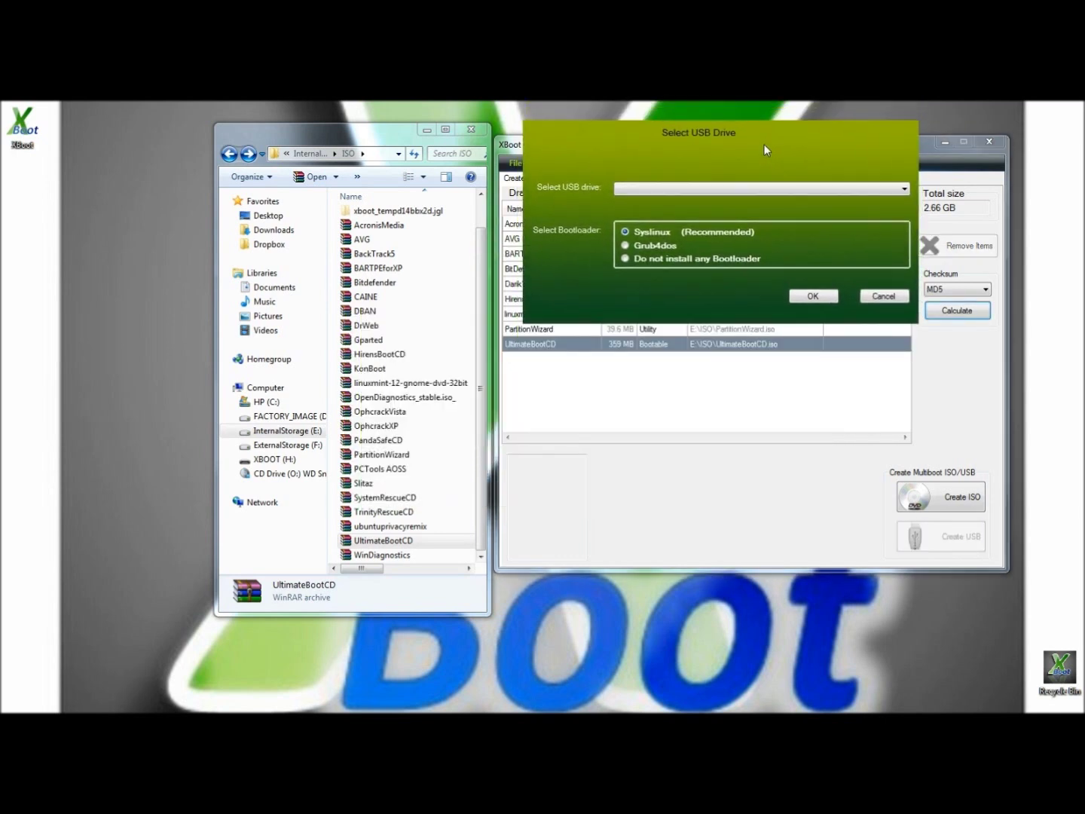
click(819, 192)
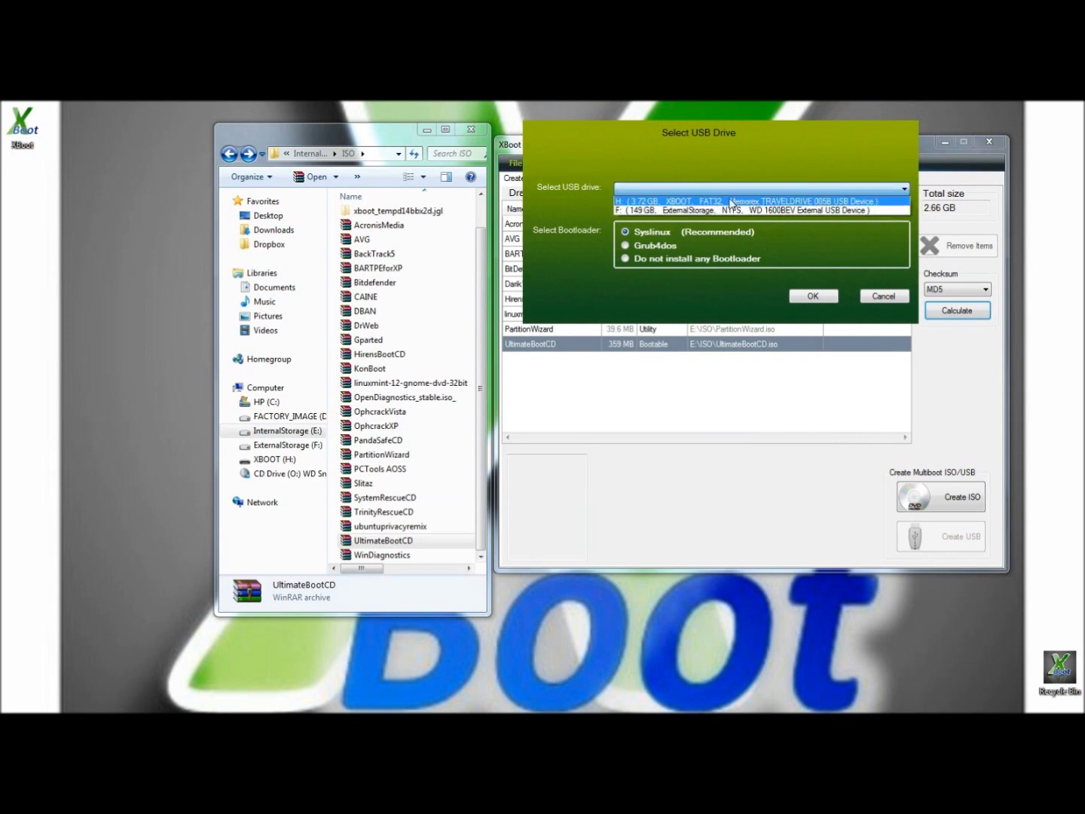
click(731, 202)
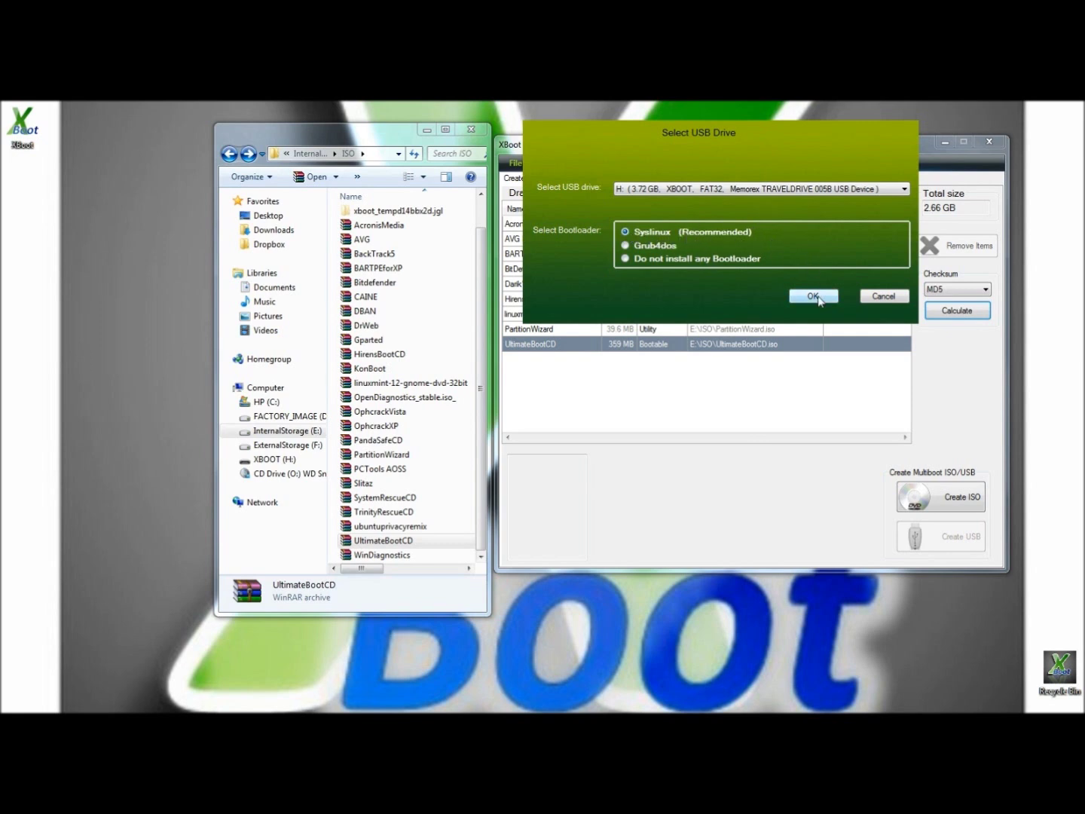
click(816, 296)
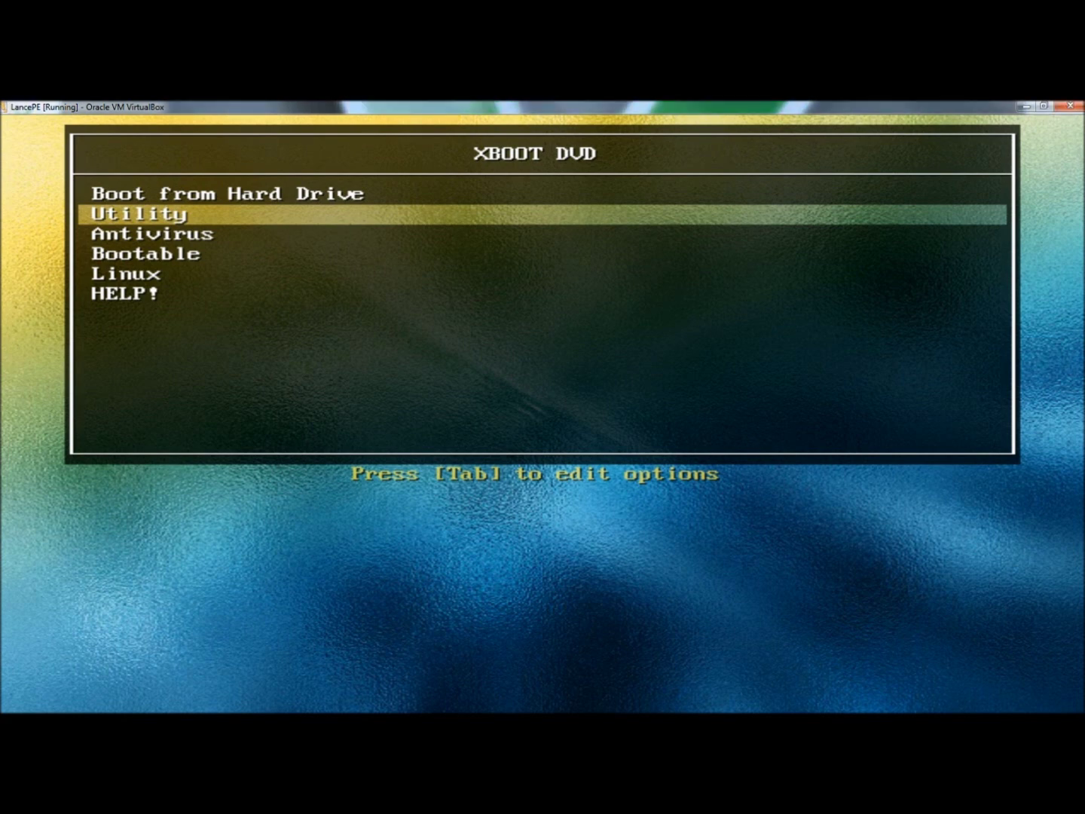
Step: Open the Utility and Antivirus submenus of the XBOOT DVD menu and return
key(Return)
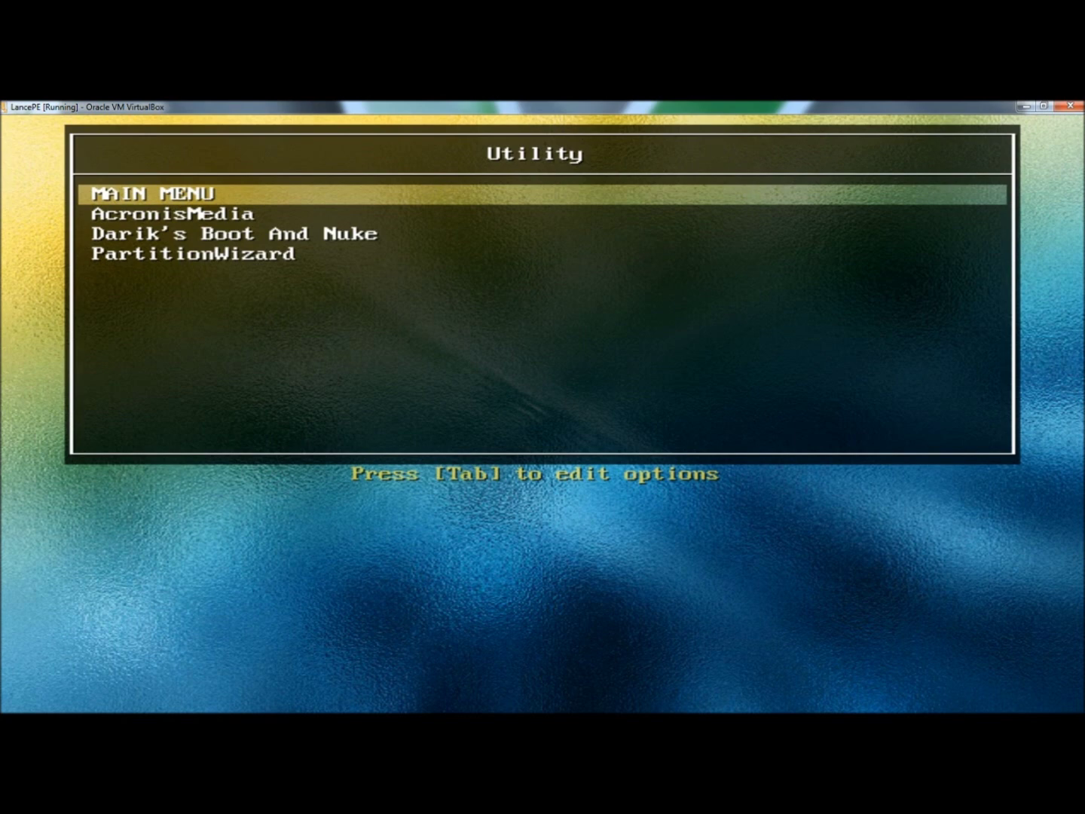
key(Return)
key(Down)
key(Down)
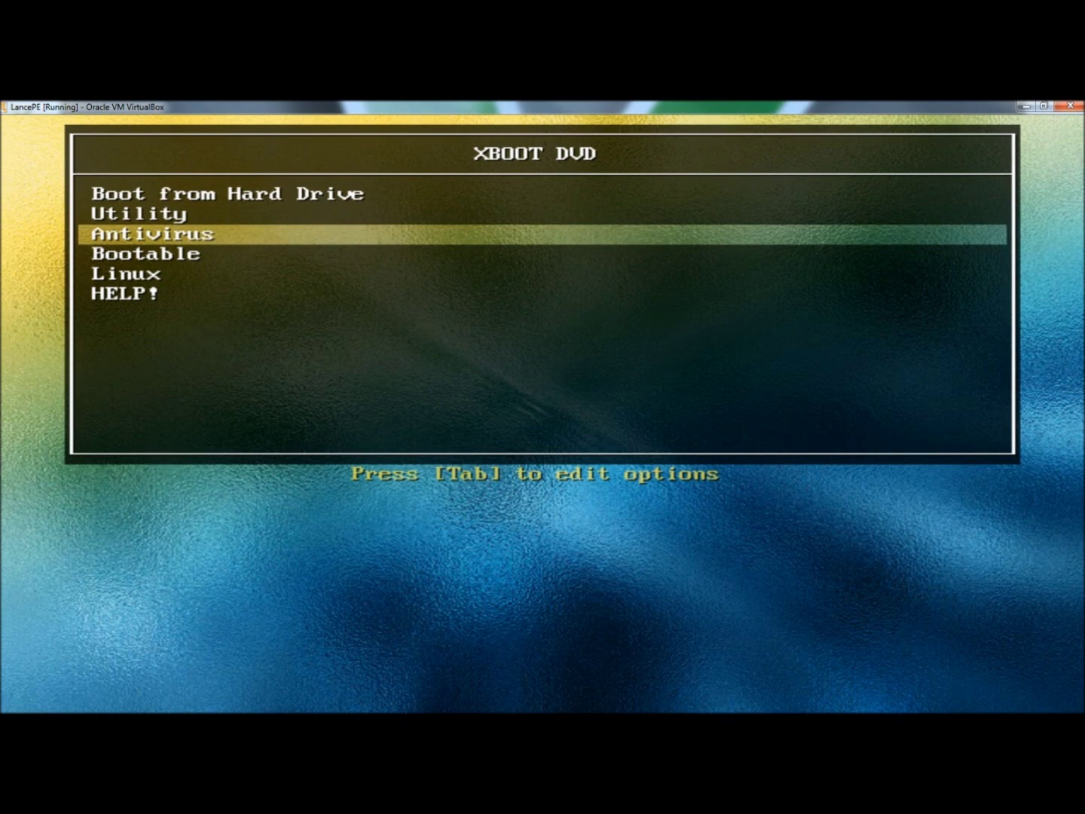
key(Return)
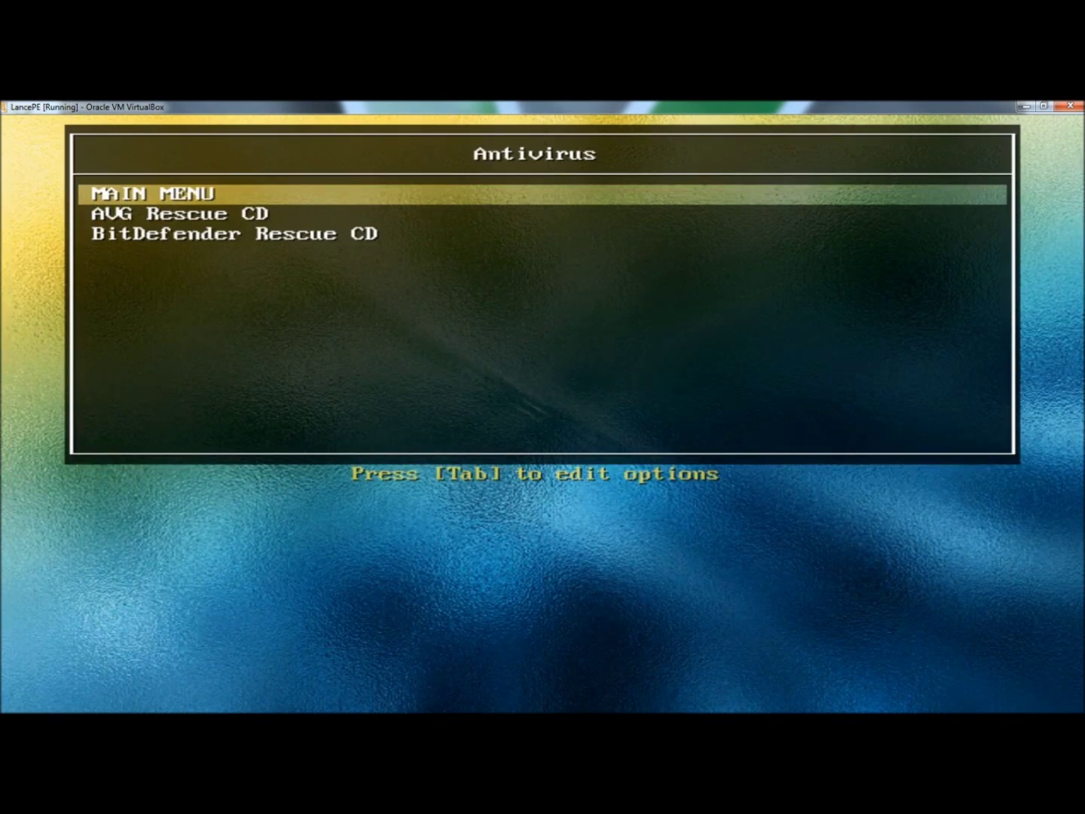
key(Return)
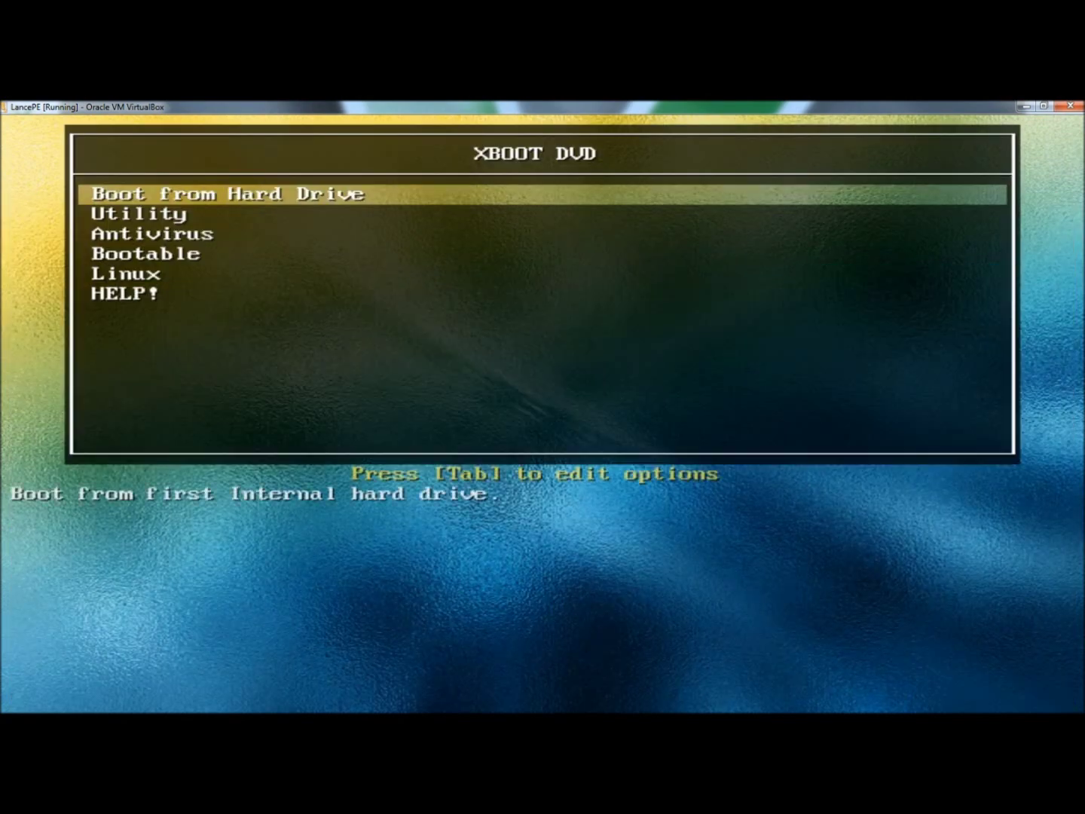
Step: Look through the Bootable and Linux submenus, returning to the main menu each time
key(Down)
key(Down)
key(Down)
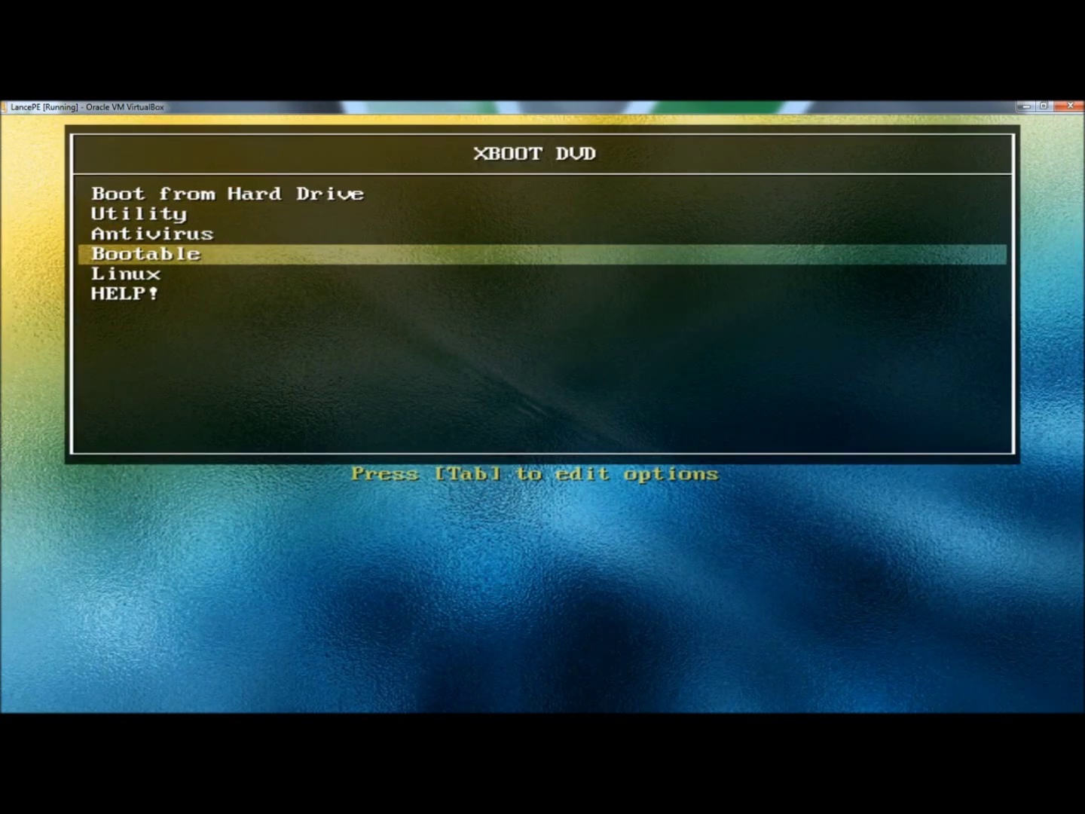
key(Return)
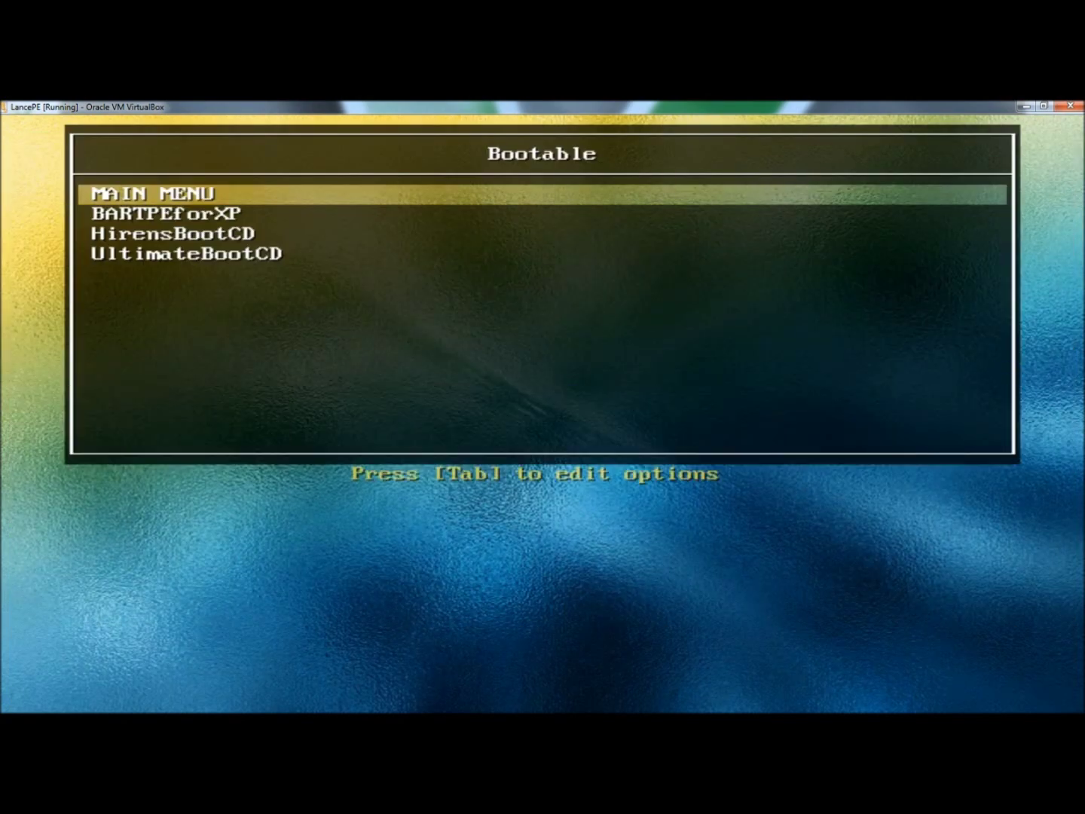
key(Down)
key(Down)
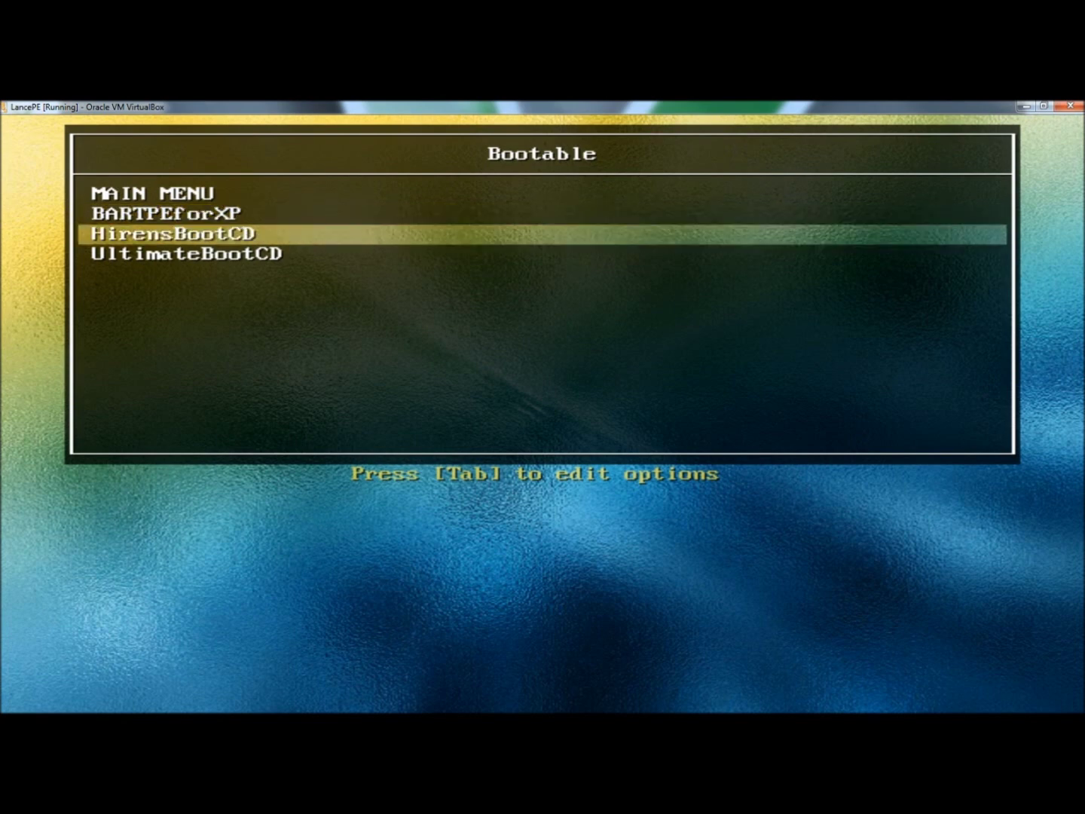
key(Up)
key(Up)
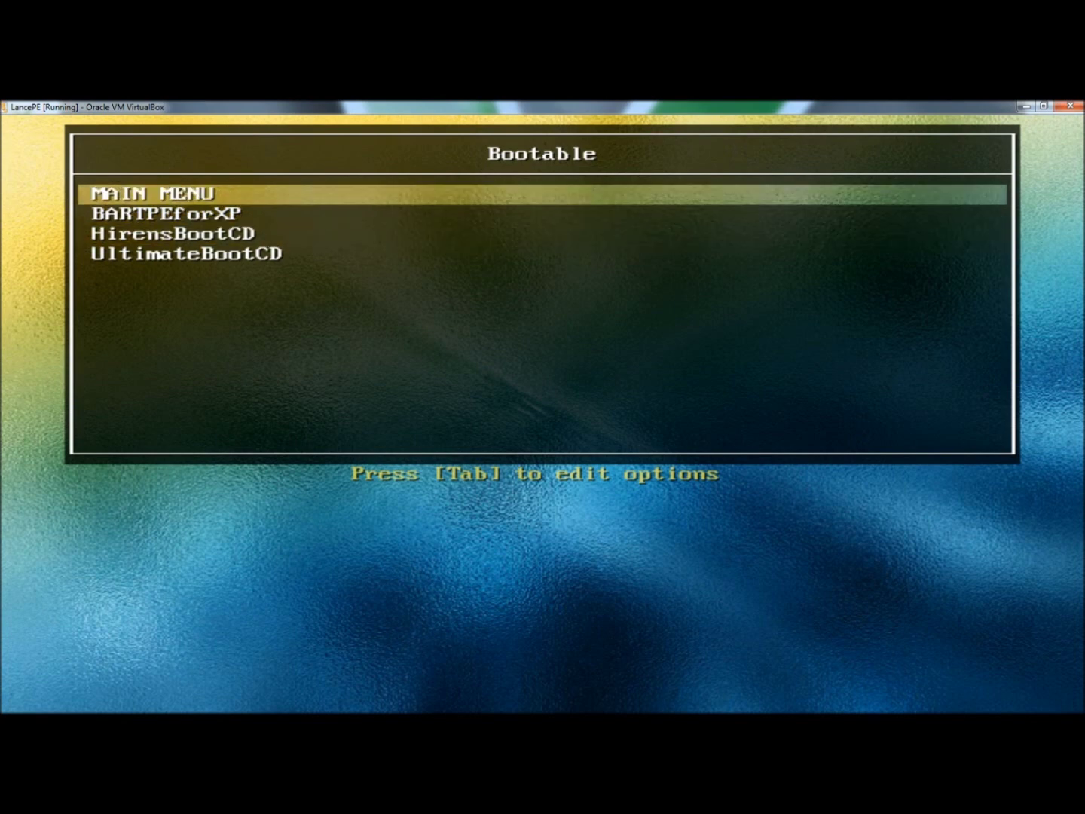
key(Return)
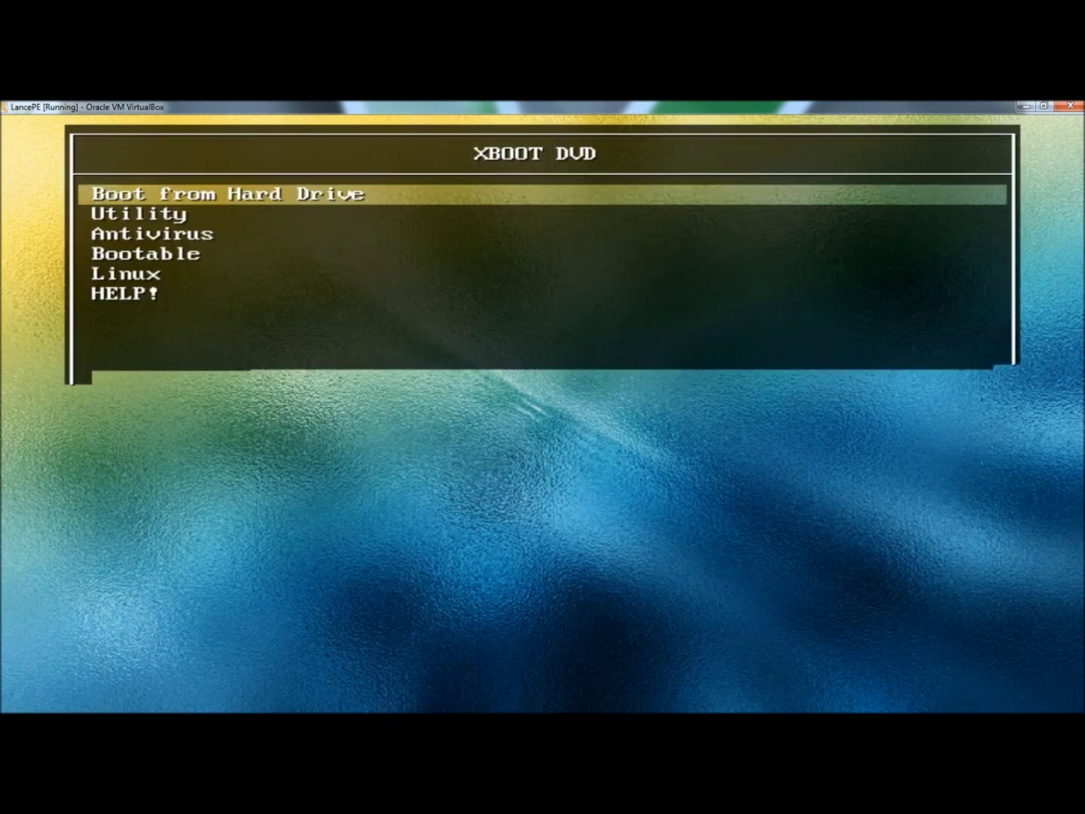
key(Down)
key(Down)
key(Down)
key(Down)
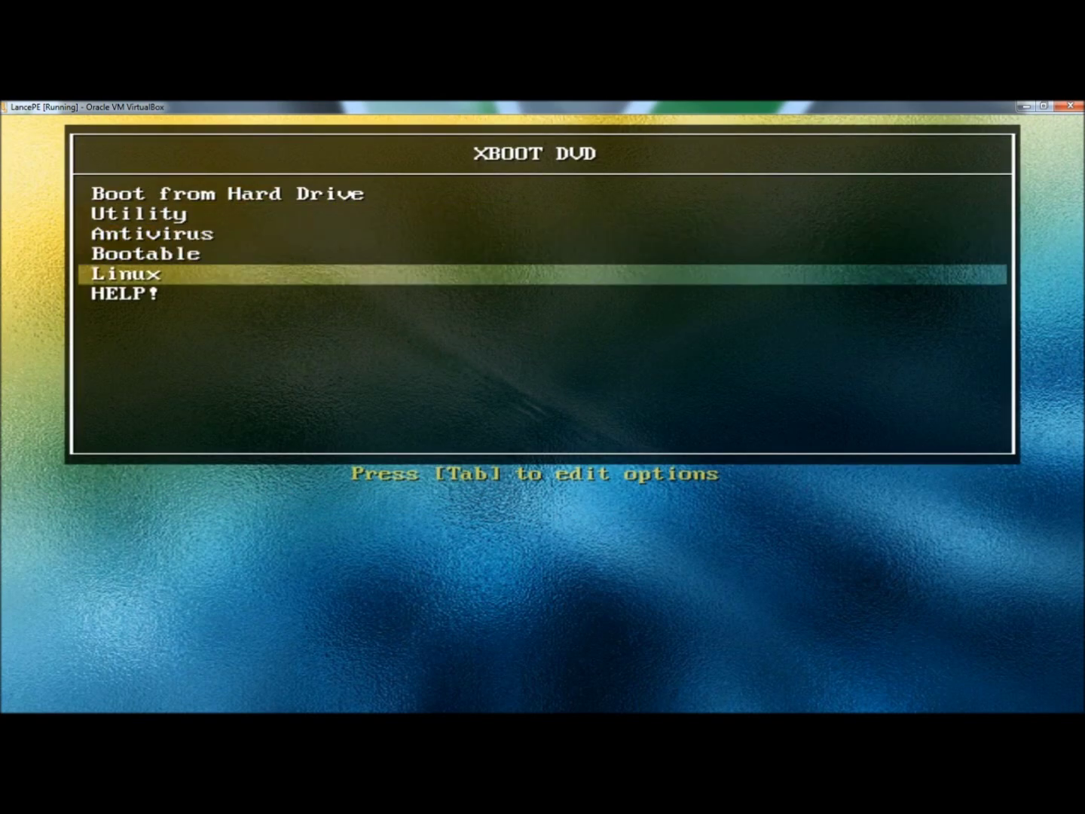
key(Return)
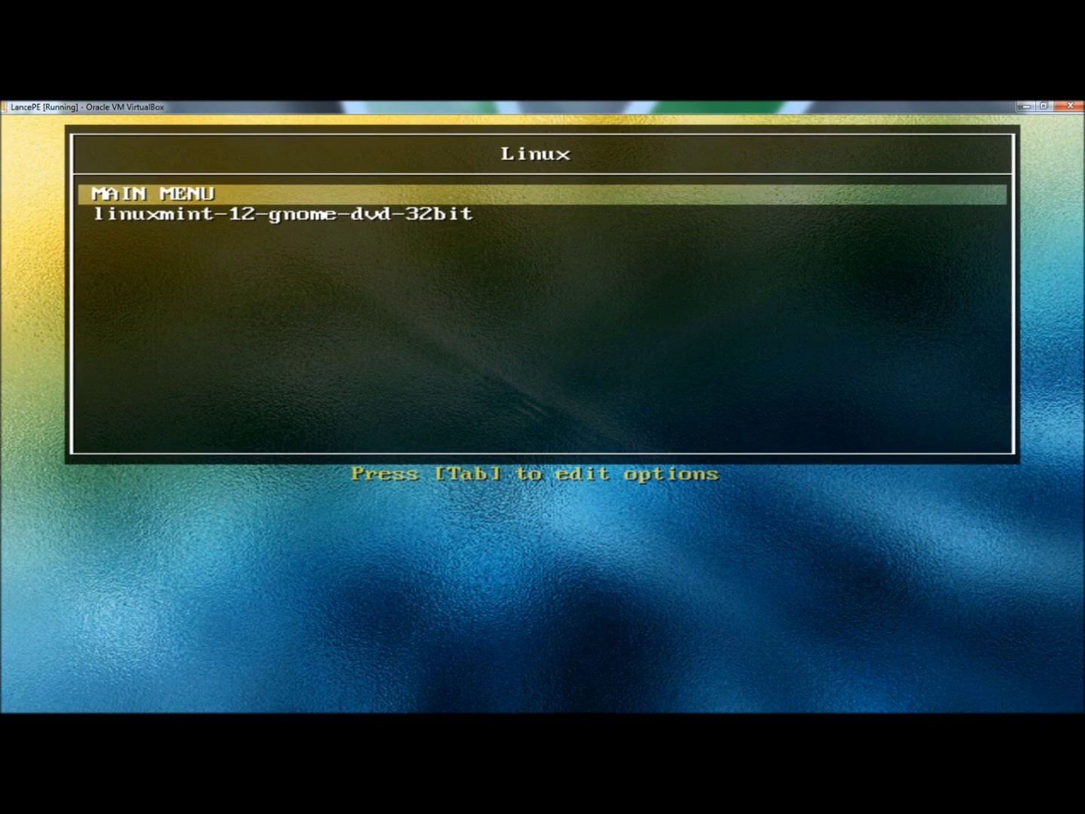
key(Return)
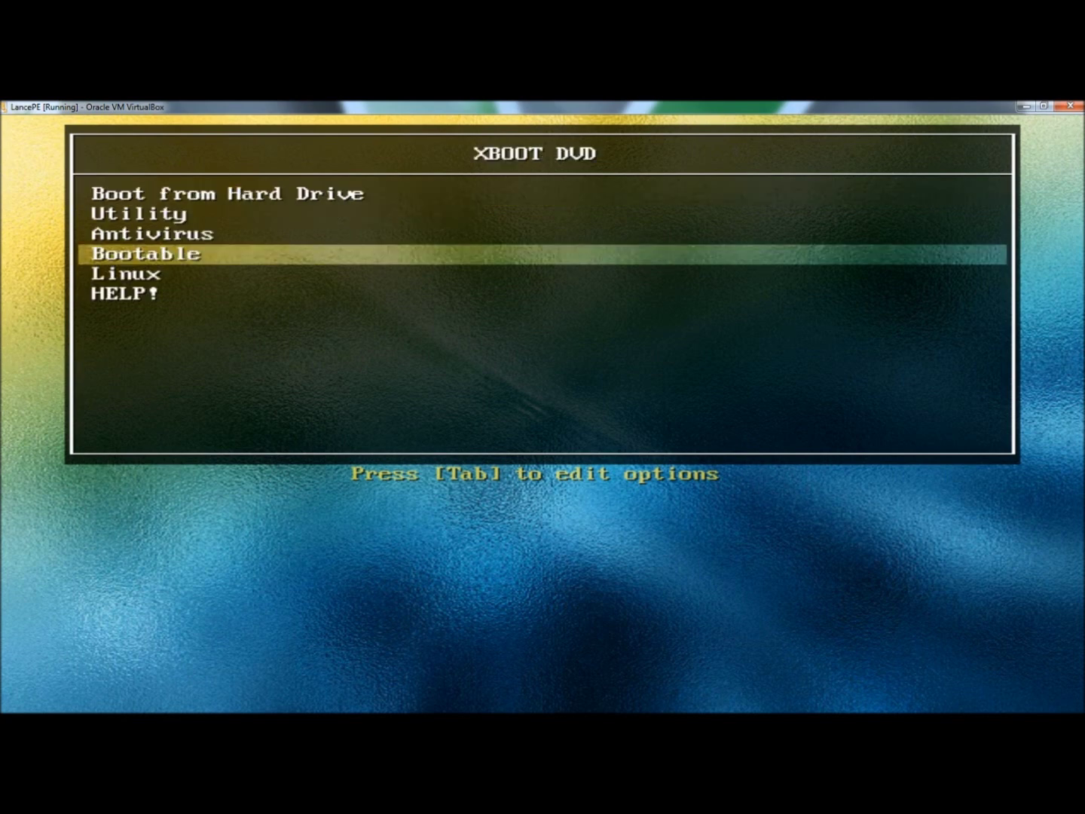
Step: Boot HirensBootCD from the Bootable submenu
key(Return)
key(Down)
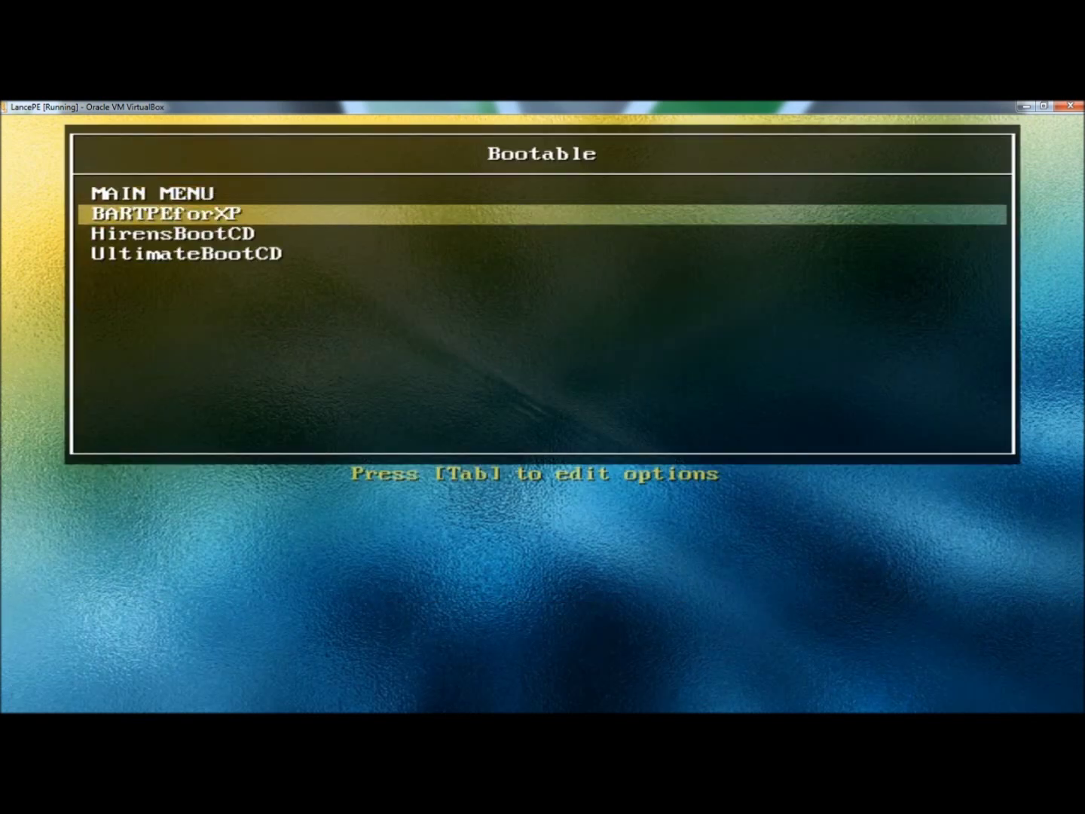
key(Down)
key(Return)
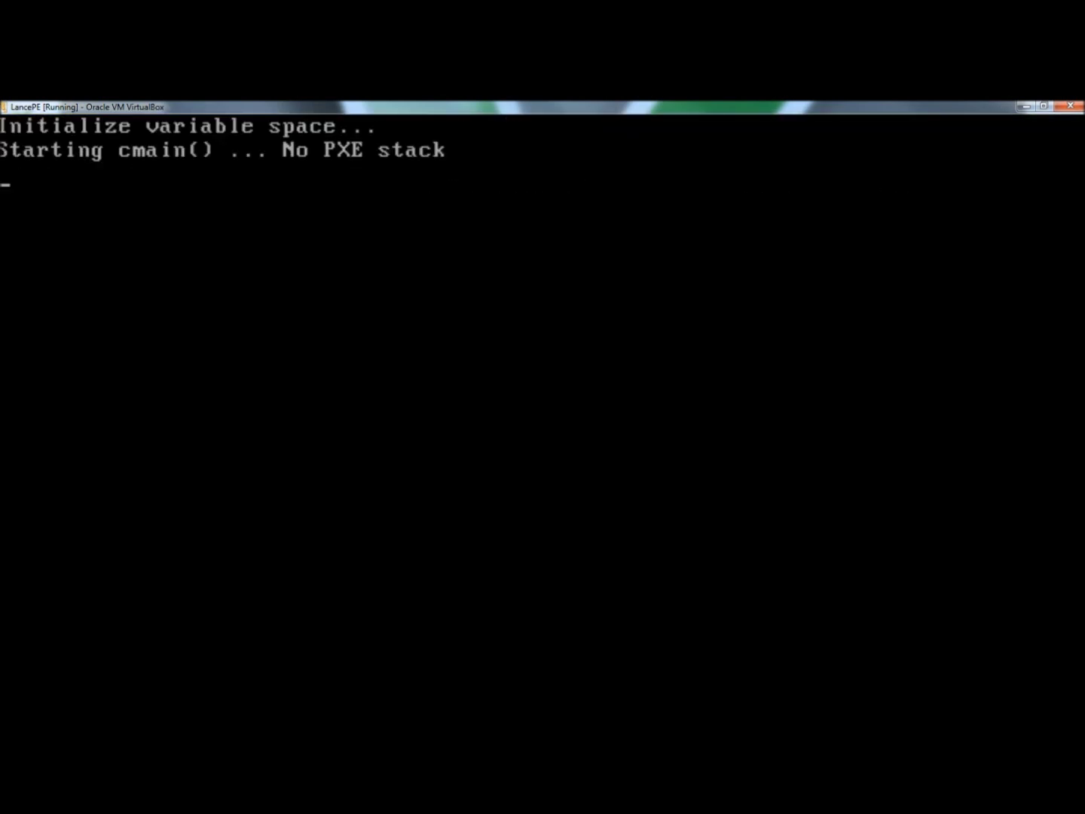
Step: Step down the Hiren's BootCD 15.0 menu from Mini Windows Xp toward Kon-Boot
key(Down)
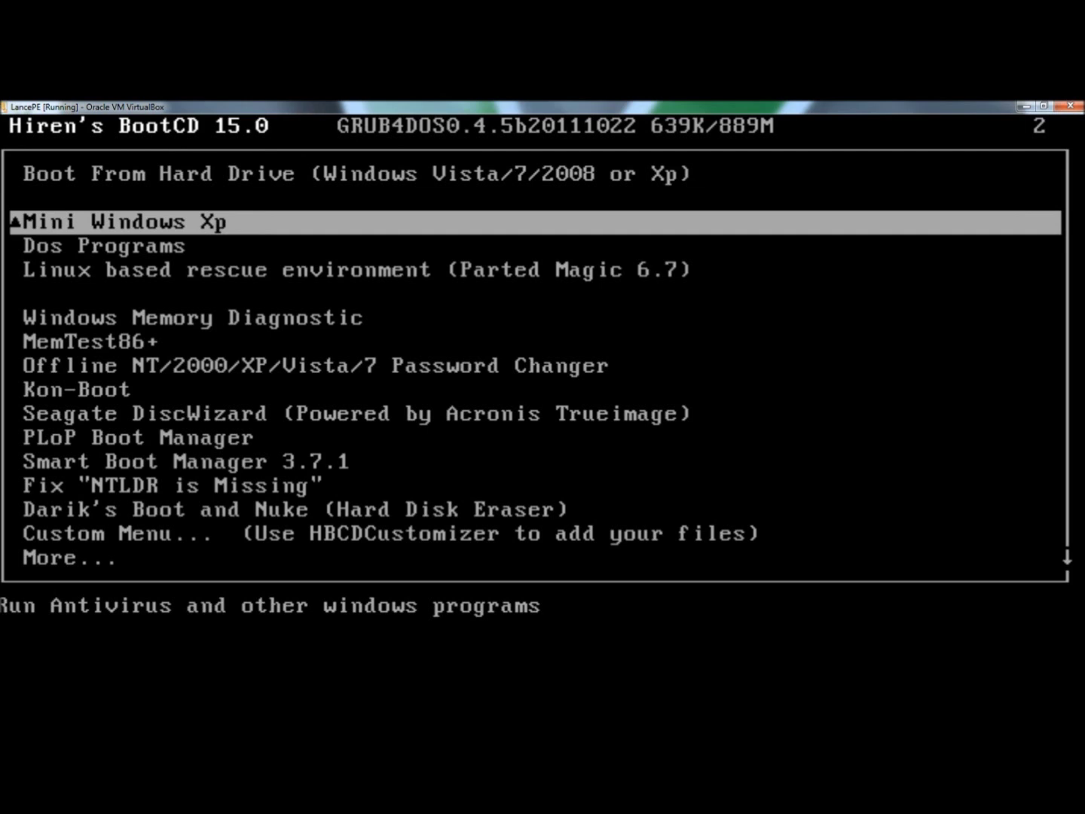
key(Down)
key(Down)
key(Down)
key(Down)
key(Down)
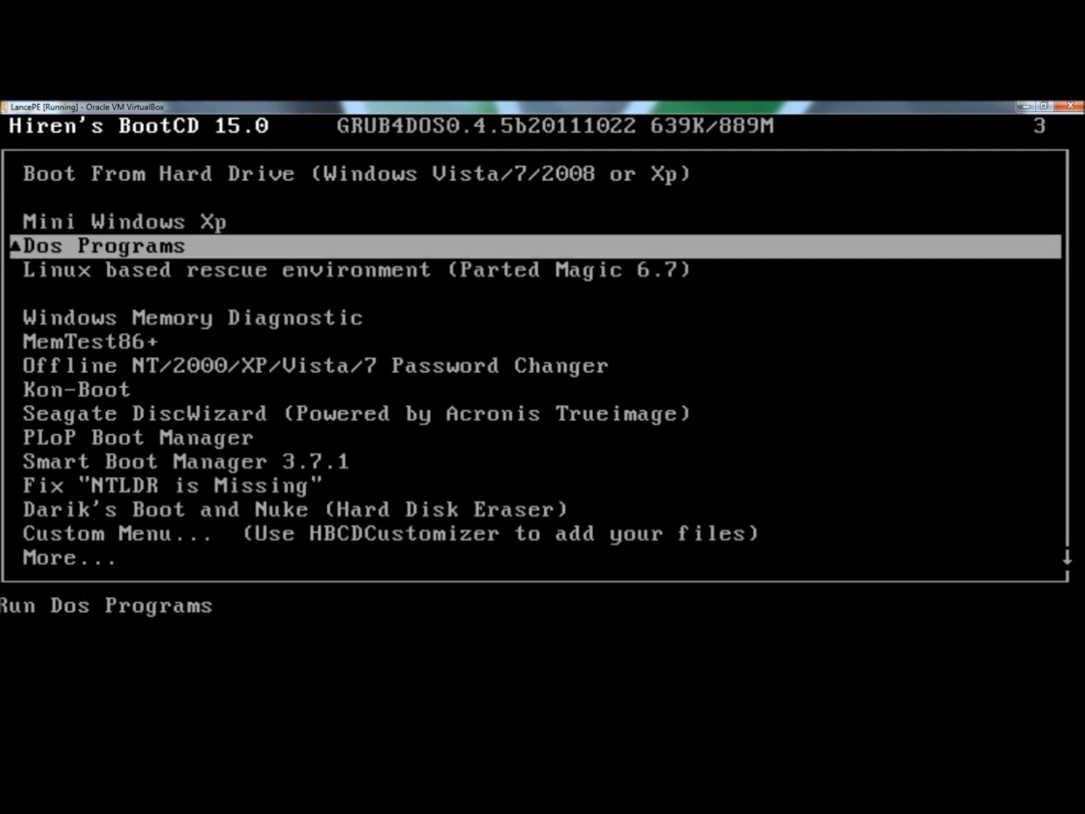